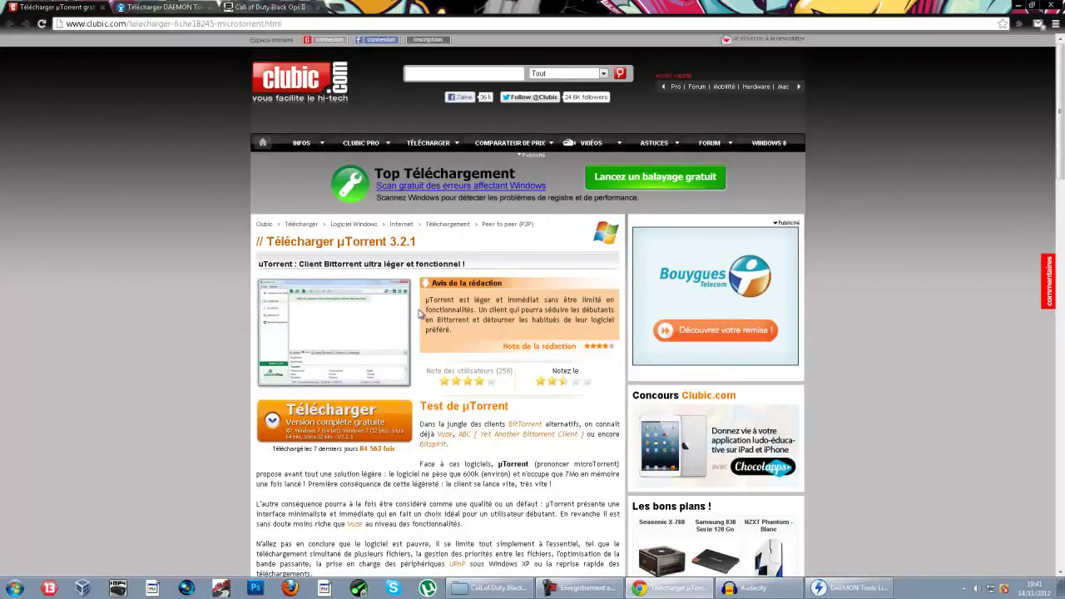
Examine the DAEMON Tools download page and the Call of Duty Black Ops II torrent page with its install notes, then minimize the browser
{"action": "left_click", "coordinate": [184, 6]}
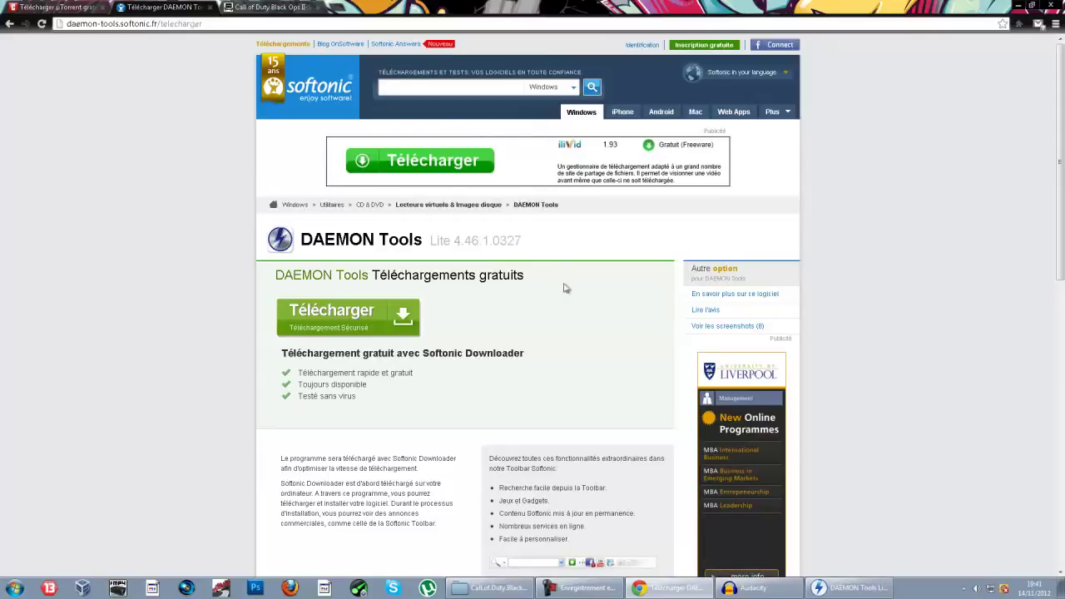
{"action": "left_click", "coordinate": [264, 7]}
{"action": "scroll", "coordinate": [90, 177], "scroll_direction": "down", "scroll_amount": 3}
{"action": "middle_click", "coordinate": [88, 173]}
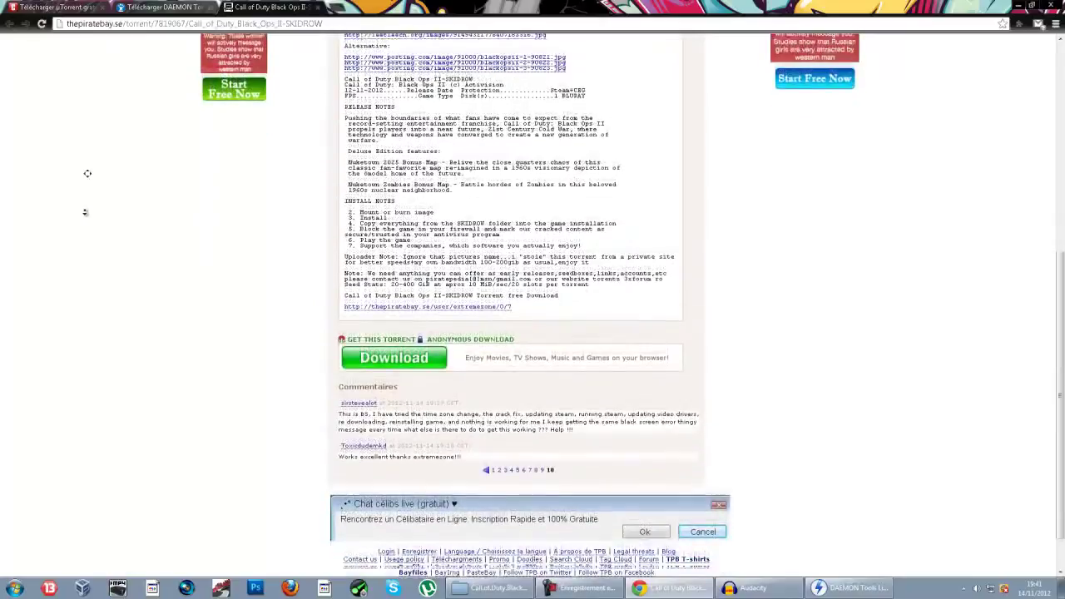
{"action": "middle_click", "coordinate": [86, 215]}
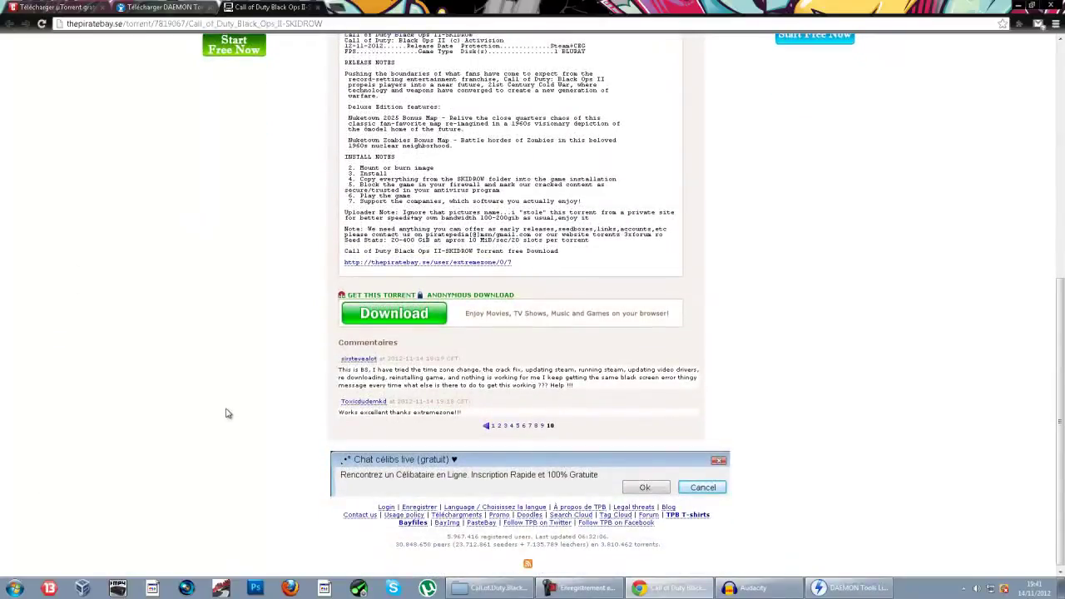
{"action": "scroll", "coordinate": [214, 403], "scroll_direction": "up", "scroll_amount": 6}
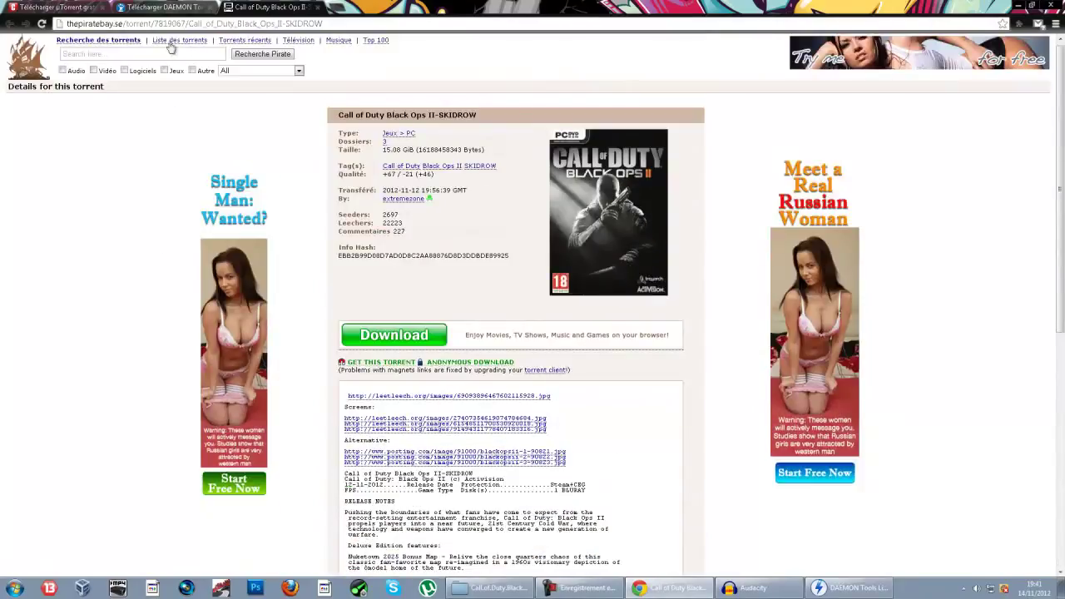
{"action": "left_click", "coordinate": [1021, 5]}
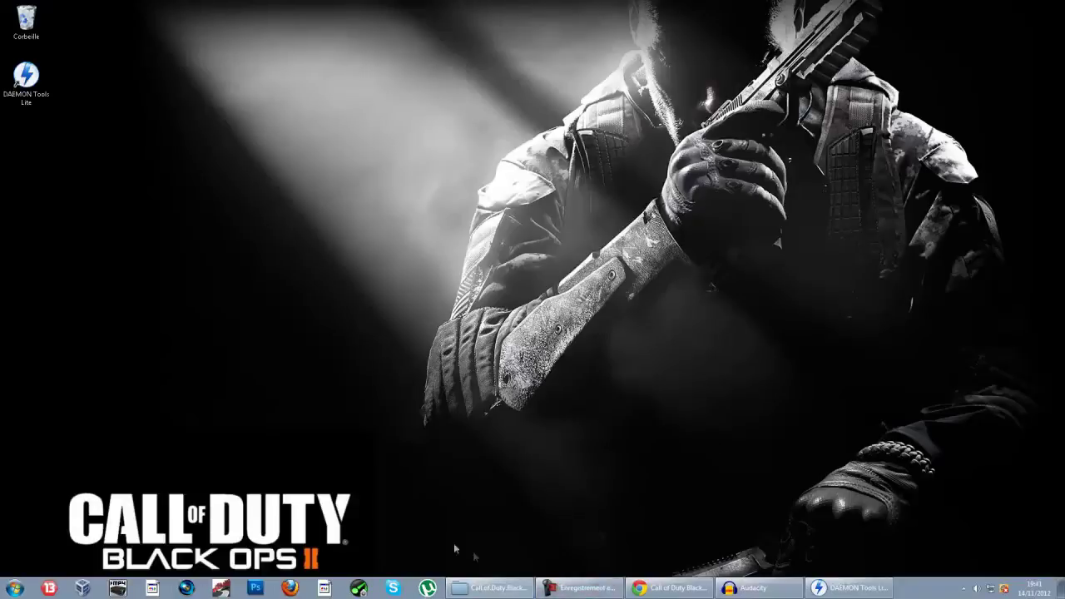
Bring up the Call.of.Duty.Black.Ops.II-SKIDROW folder in a maximized window and select the sr-codbo2 ISO file
{"action": "left_click_drag", "start_coordinate": [416, 526], "coordinate": [16, 17]}
{"action": "left_click", "coordinate": [886, 302]}
{"action": "left_click", "coordinate": [512, 588]}
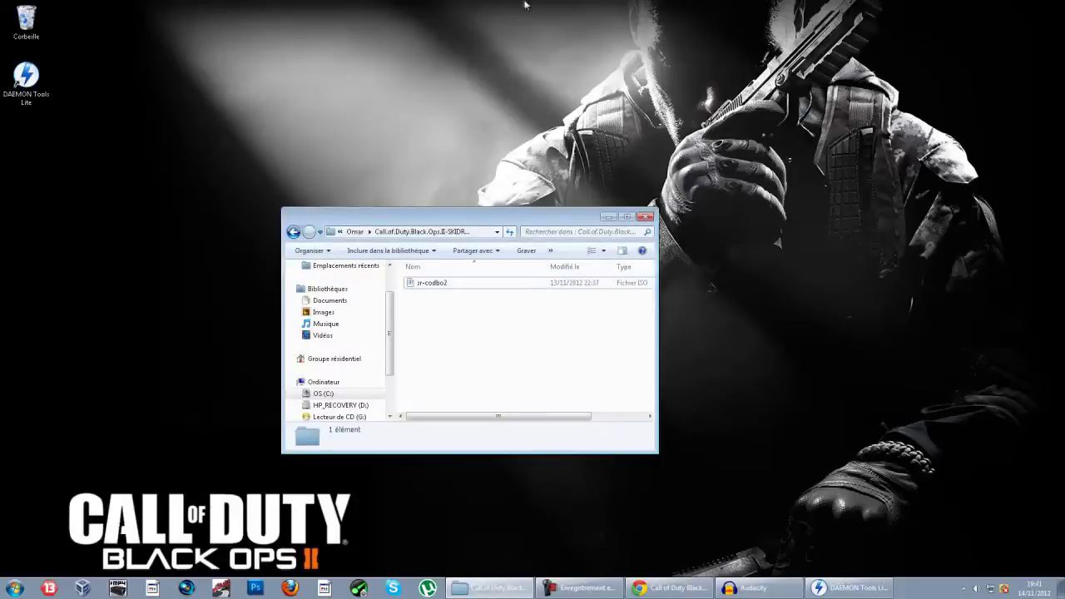
{"action": "double_click", "coordinate": [582, 215]}
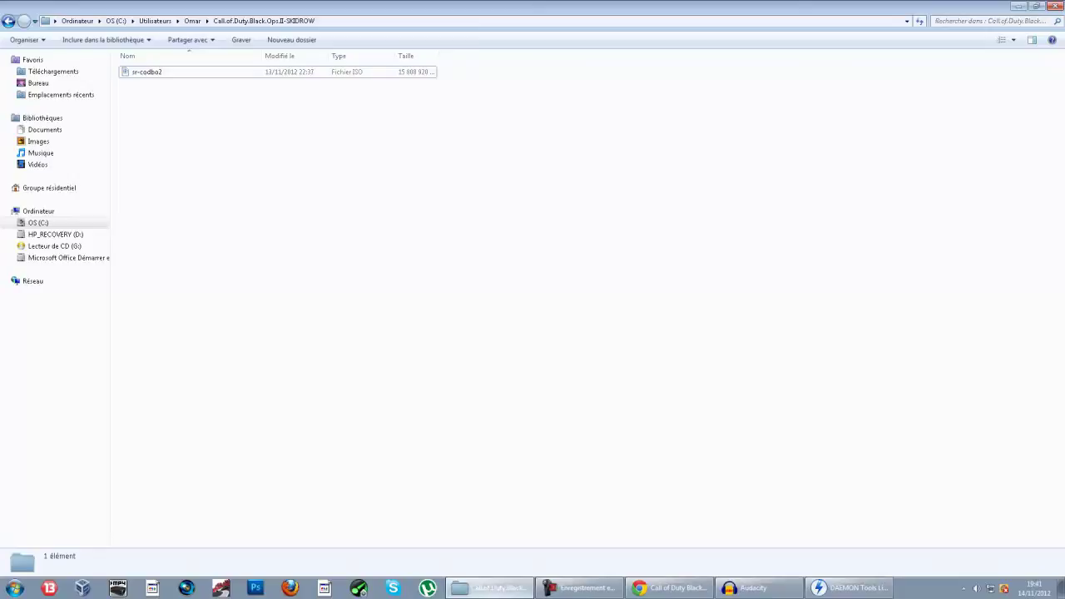
{"action": "left_click", "coordinate": [292, 73]}
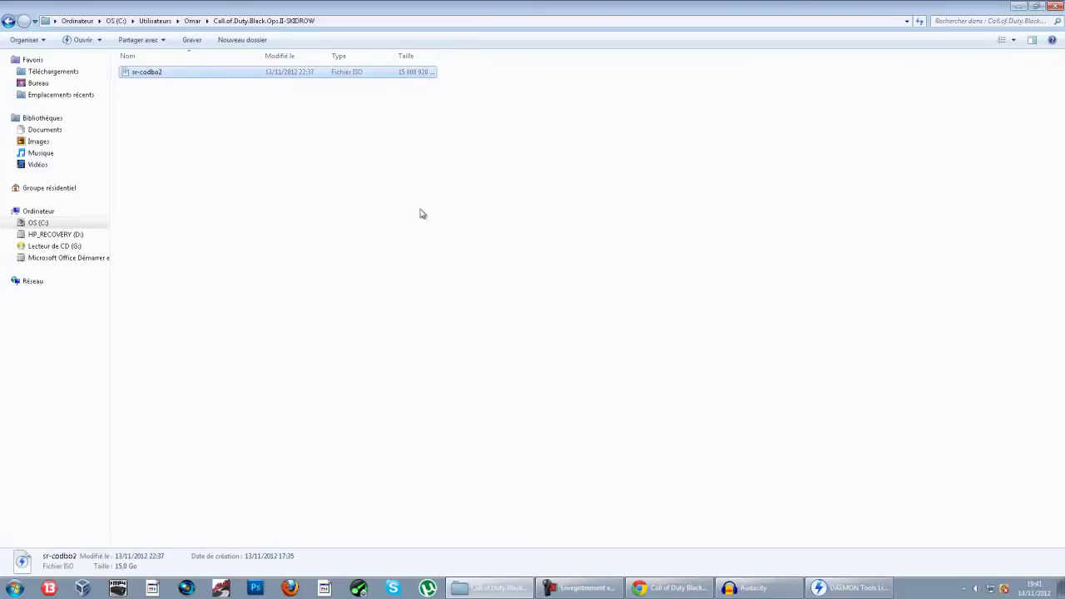
{"action": "left_click_drag", "start_coordinate": [358, 164], "coordinate": [262, 64]}
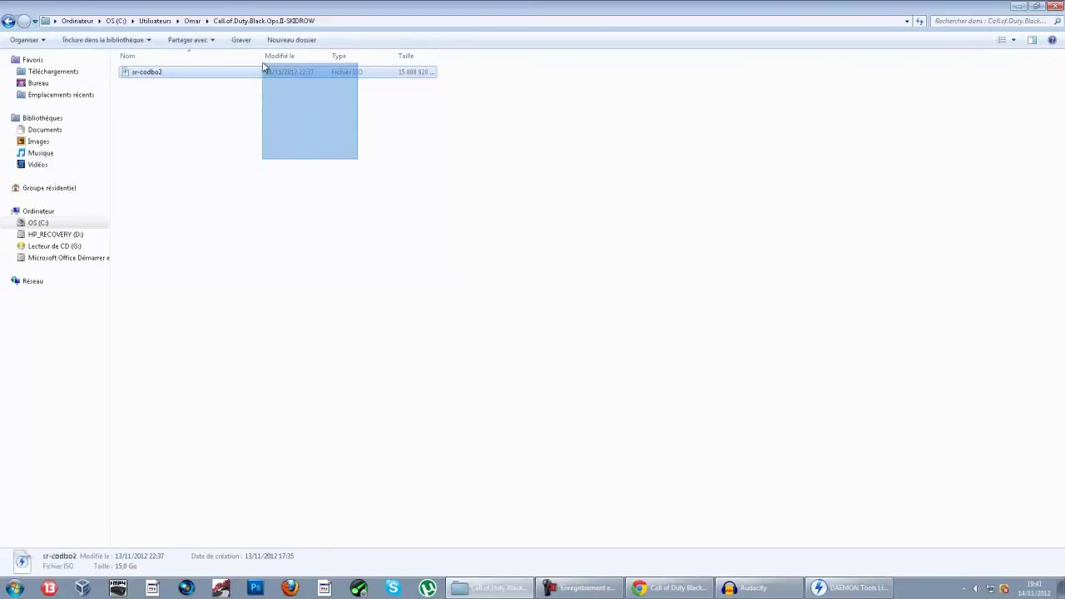
{"action": "left_click", "coordinate": [309, 108]}
{"action": "left_click_drag", "start_coordinate": [510, 86], "coordinate": [368, 36]}
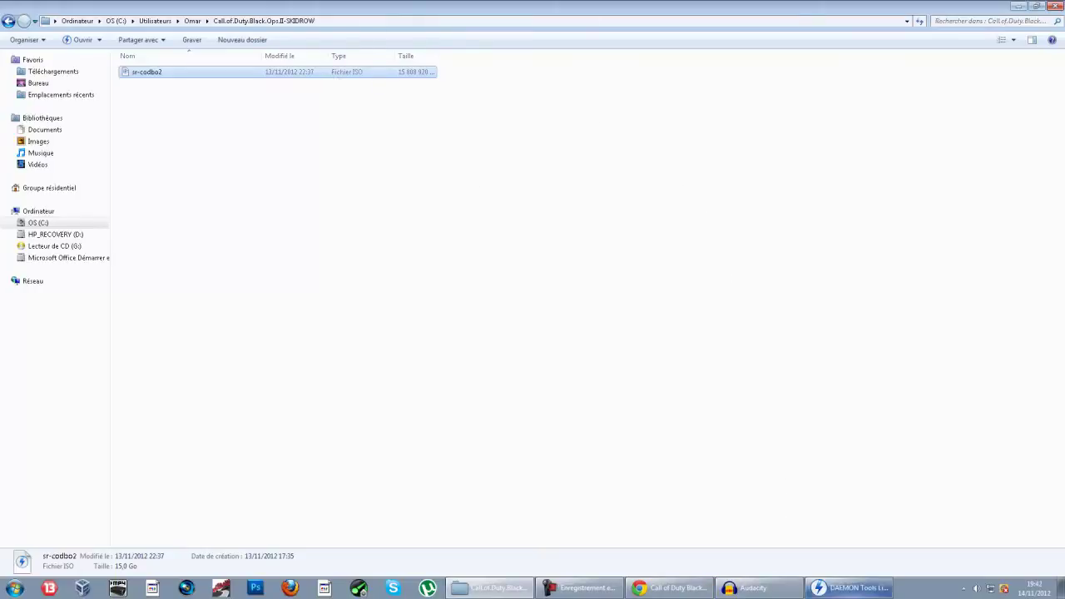
Switch to DAEMON Tools Lite and start adding a disc image, browsing to the OS (C:) drive
{"action": "left_click", "coordinate": [834, 592]}
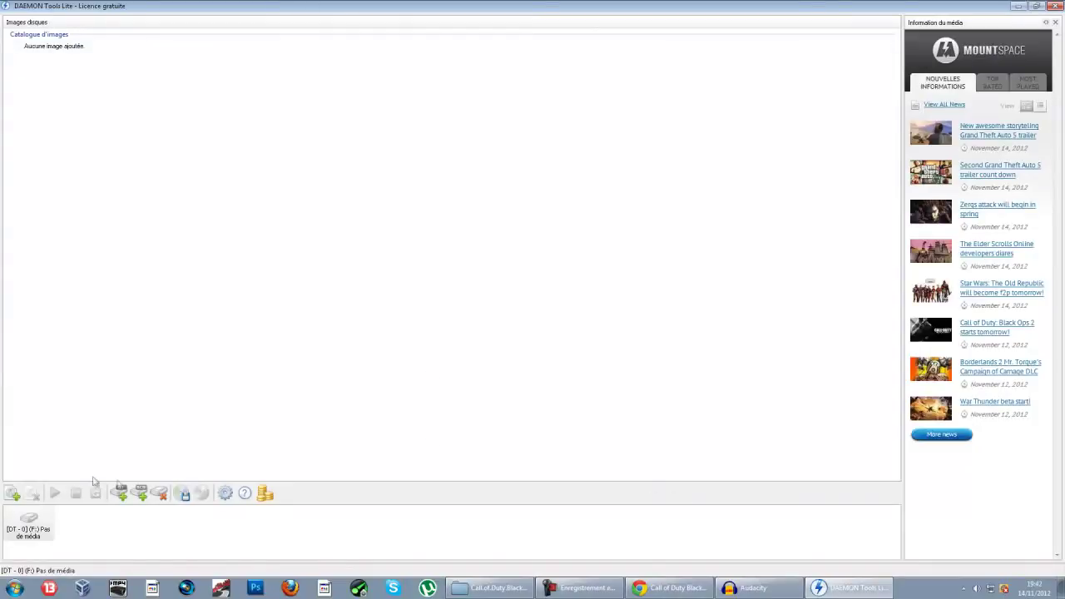
{"action": "left_click", "coordinate": [12, 495]}
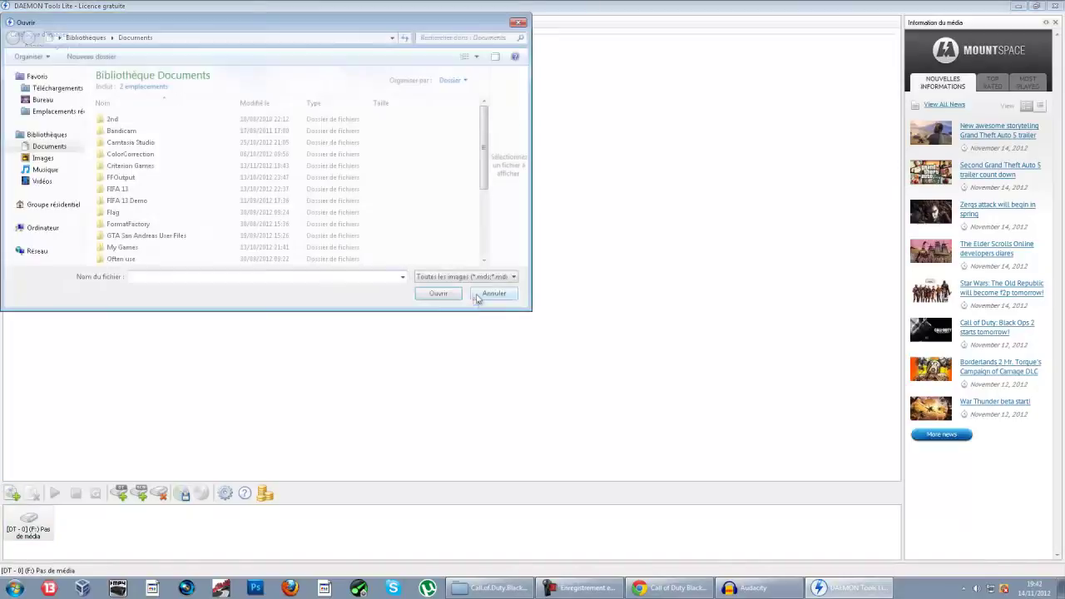
{"action": "scroll", "coordinate": [80, 204], "scroll_direction": "down", "scroll_amount": 2}
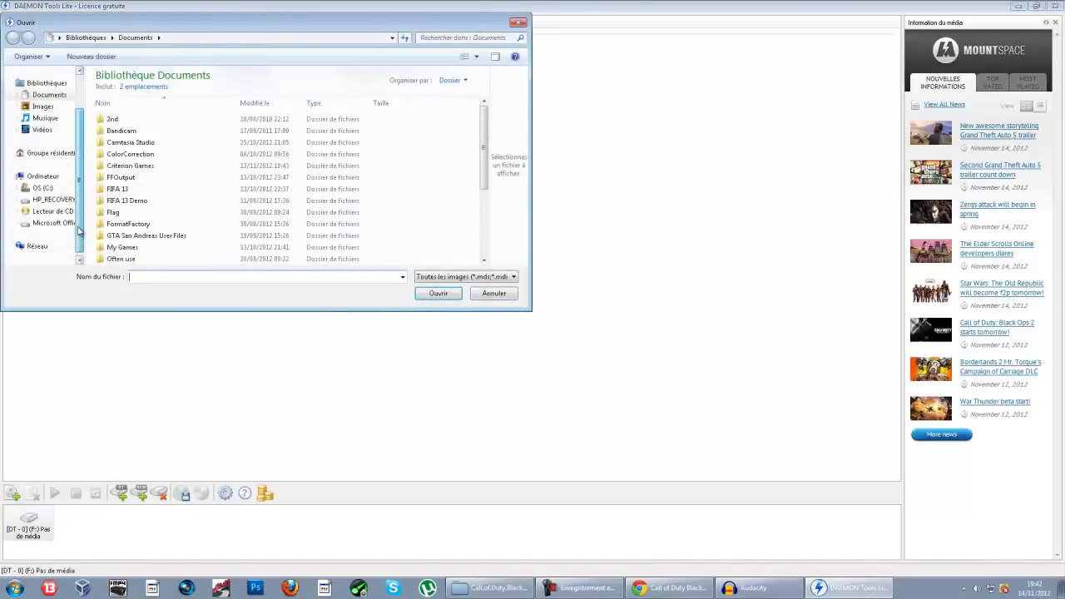
{"action": "left_click", "coordinate": [50, 189]}
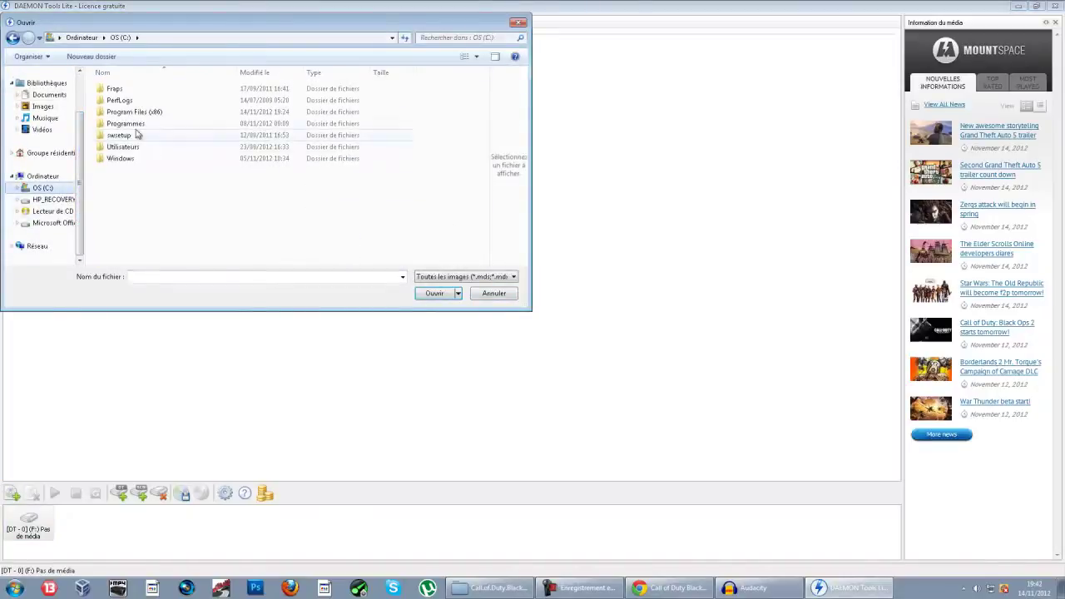
{"action": "left_click", "coordinate": [181, 114]}
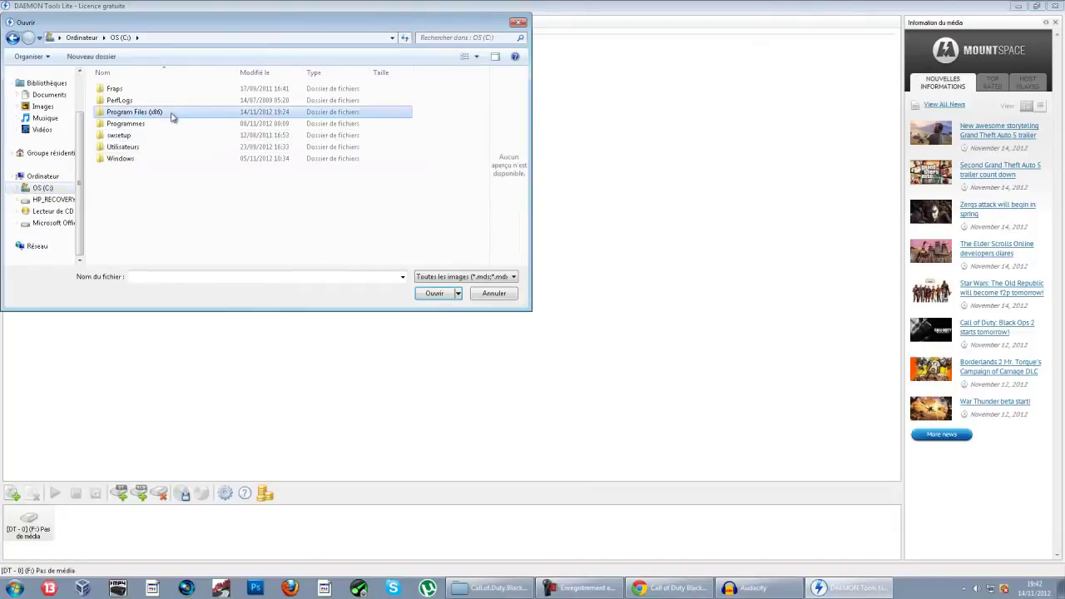
{"action": "double_click", "coordinate": [125, 135]}
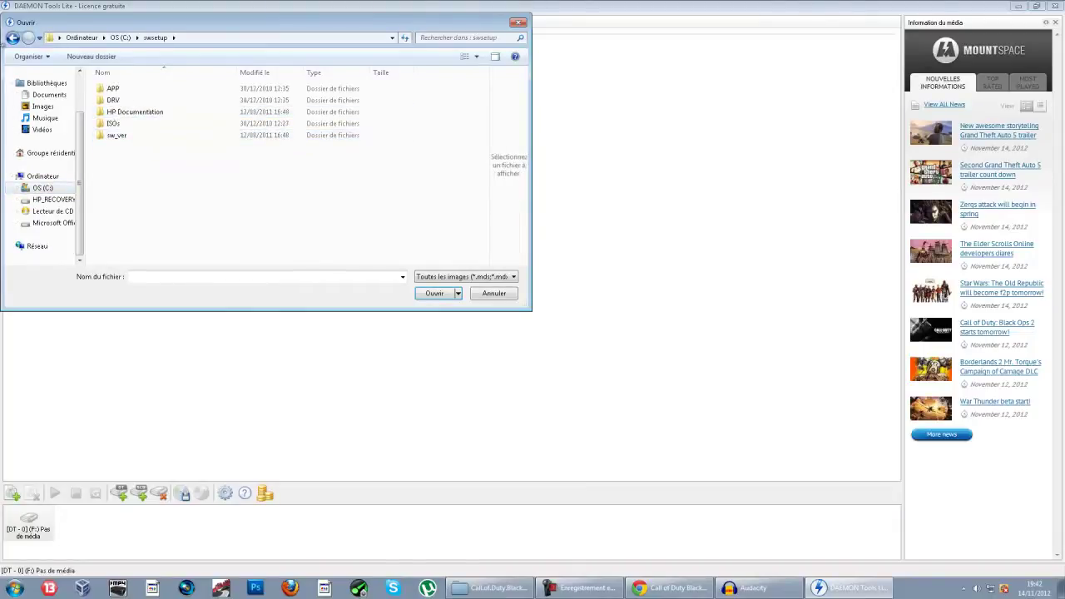
{"action": "left_click", "coordinate": [13, 38]}
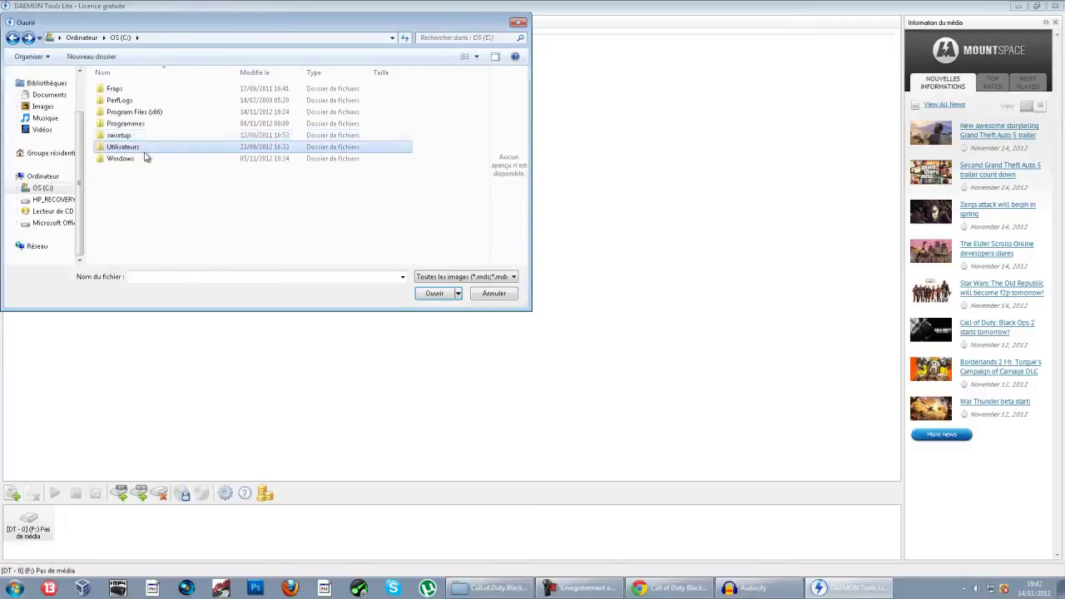
Add the sr-codbo2 ISO to the image catalogue from the Call.of.Duty.Black.Ops.II-SKIDROW folder in the user's profile under Utilisateurs
{"action": "double_click", "coordinate": [144, 148]}
{"action": "double_click", "coordinate": [116, 89]}
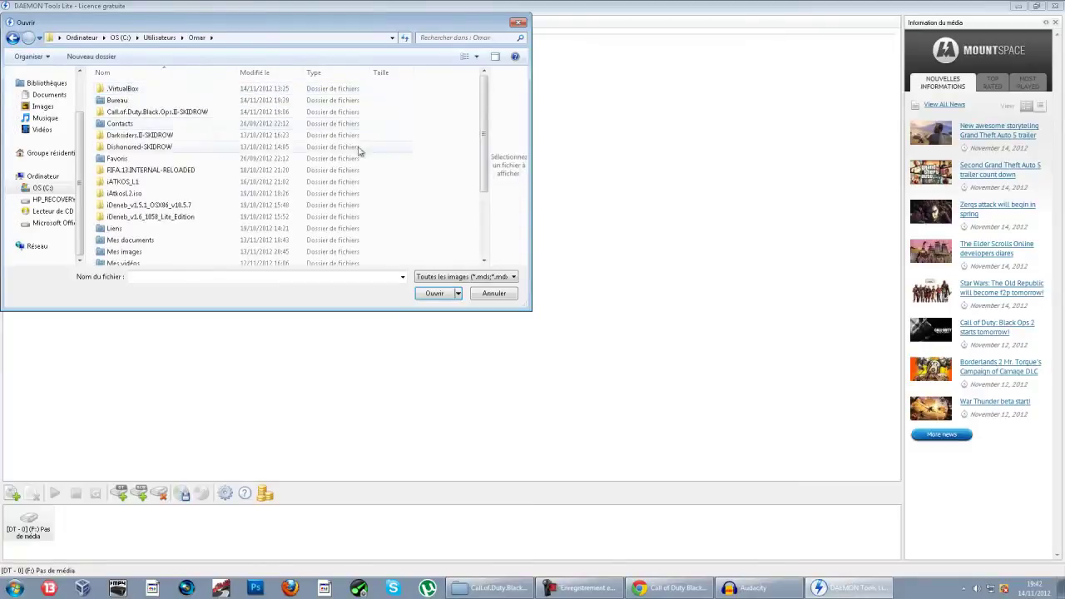
{"action": "left_click_drag", "start_coordinate": [480, 130], "coordinate": [496, 112]}
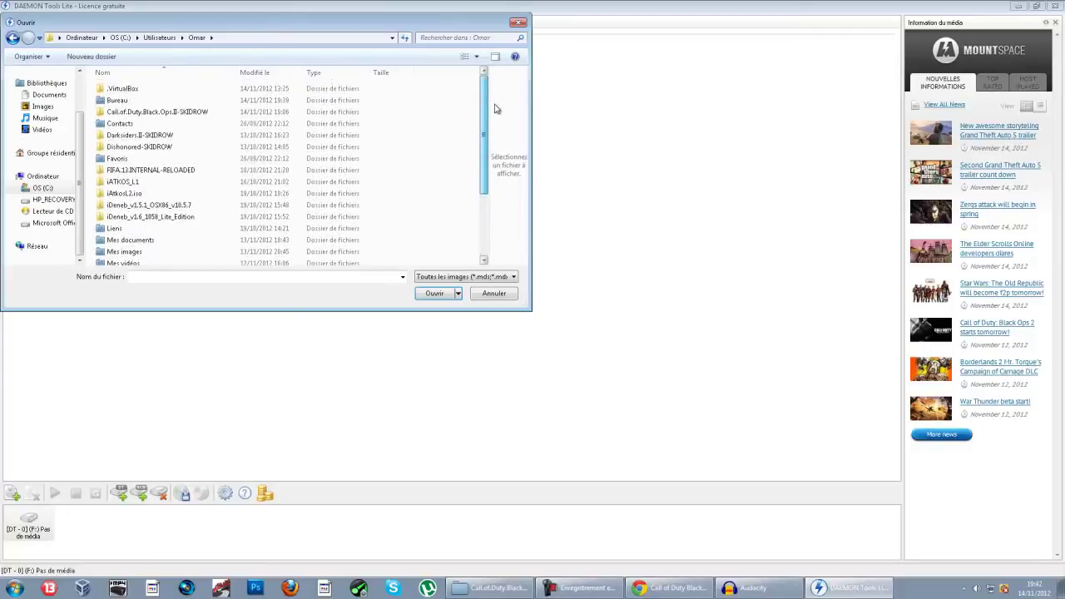
{"action": "double_click", "coordinate": [225, 111]}
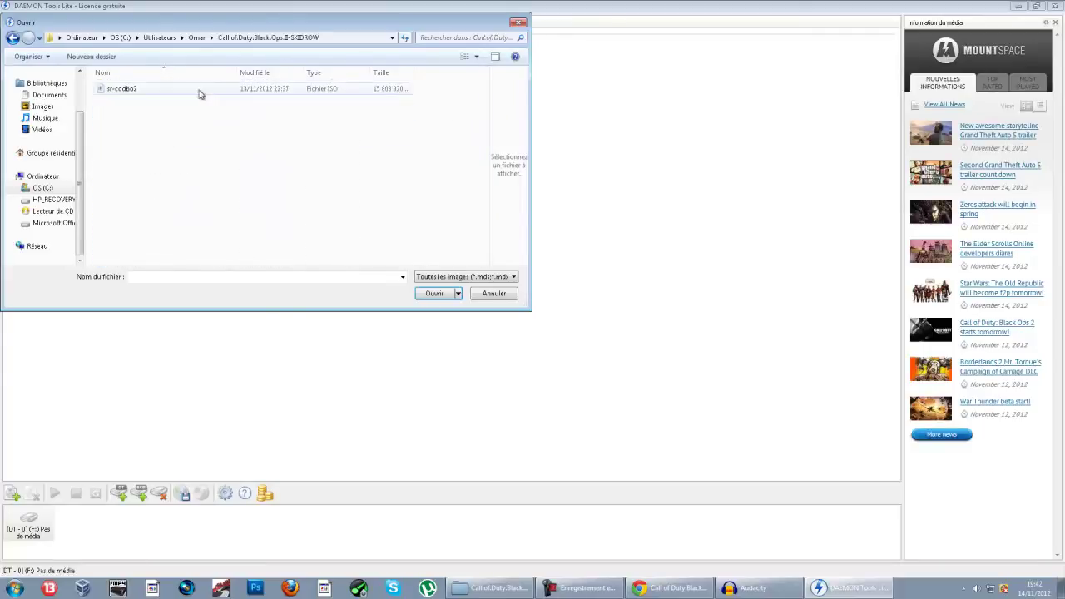
{"action": "double_click", "coordinate": [202, 89]}
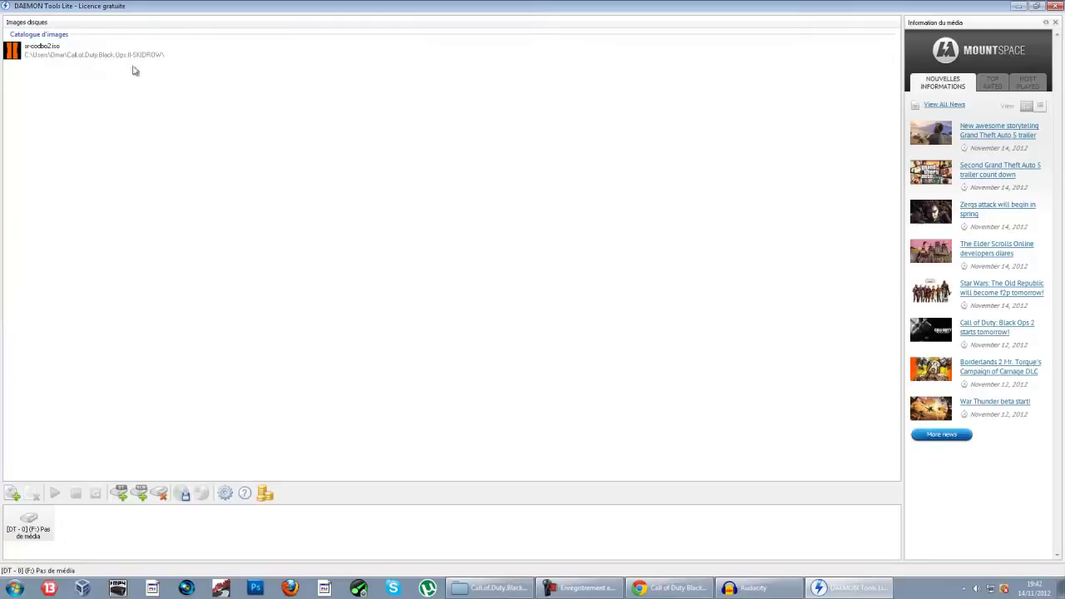
Mount sr-codbo2.iso from the catalogue and run its Setup.exe in Français as far as the destination folder page
{"action": "left_click", "coordinate": [125, 55]}
{"action": "double_click", "coordinate": [124, 55]}
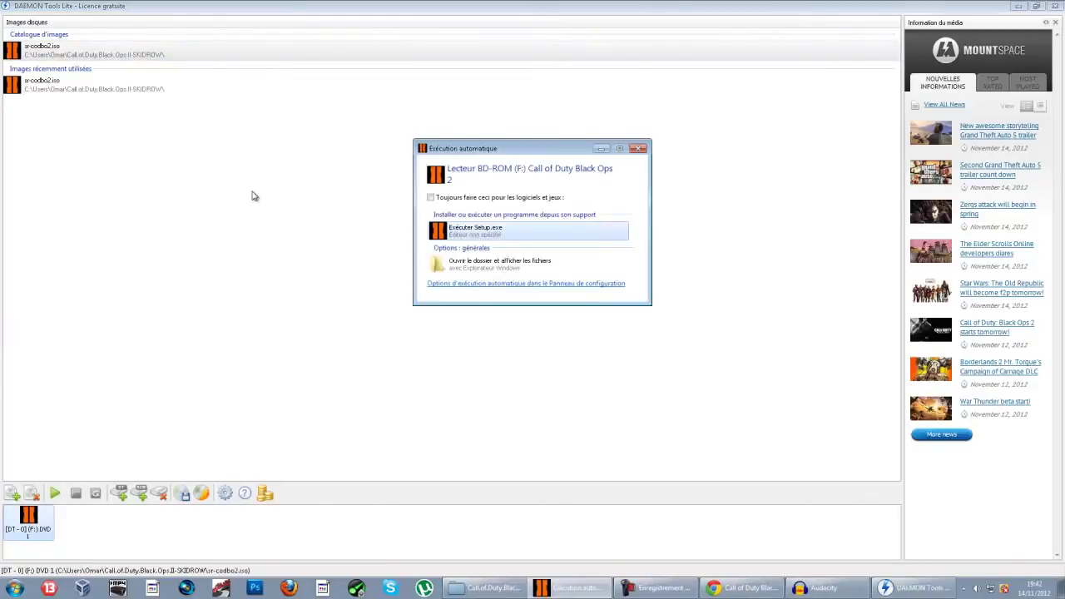
{"action": "left_click", "coordinate": [478, 230]}
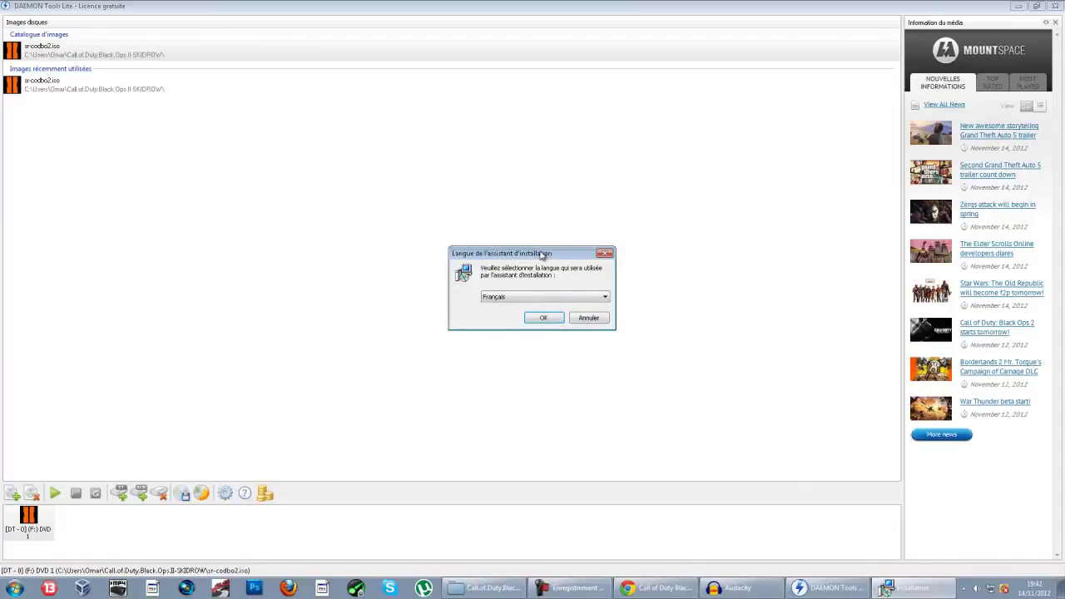
{"action": "left_click", "coordinate": [551, 319]}
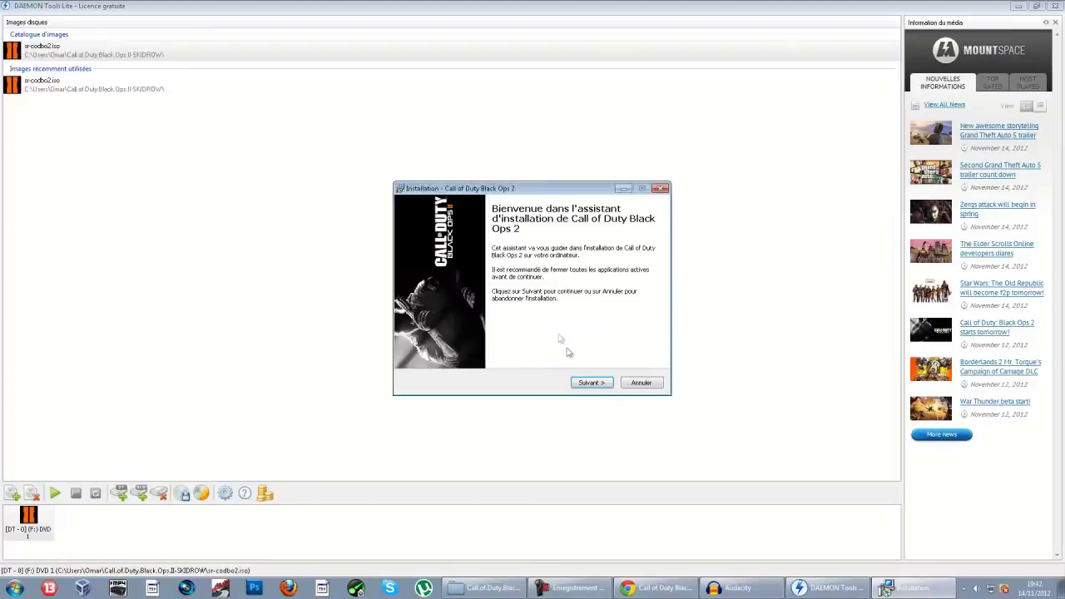
{"action": "left_click", "coordinate": [590, 383]}
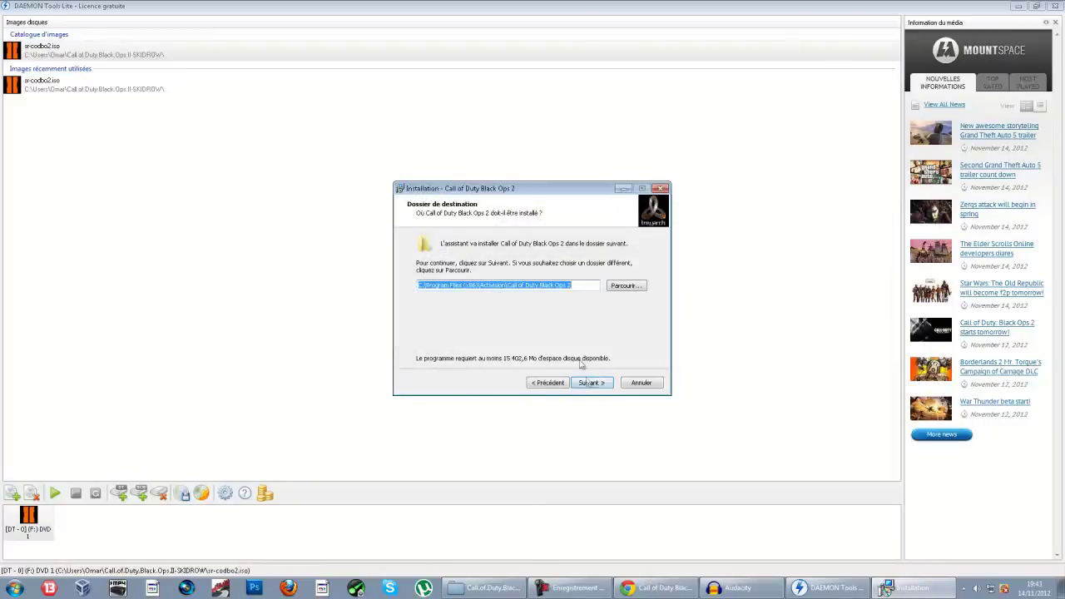
Browse the destination folders and choose Activision under Program Files (x86) as the location for Call of Duty Black Ops 2
{"action": "left_click", "coordinate": [528, 287]}
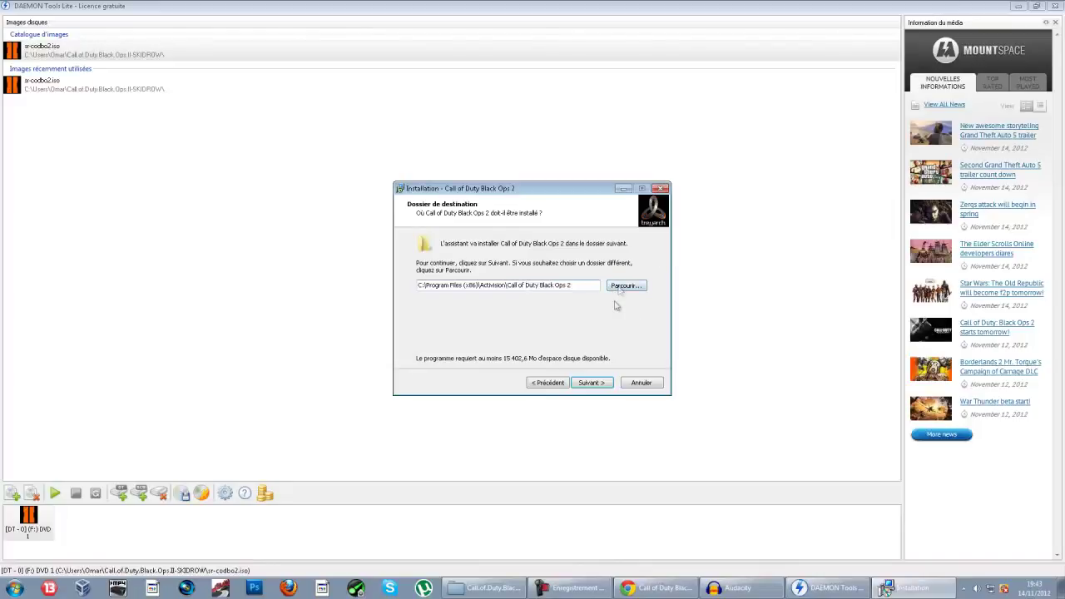
{"action": "left_click", "coordinate": [625, 286]}
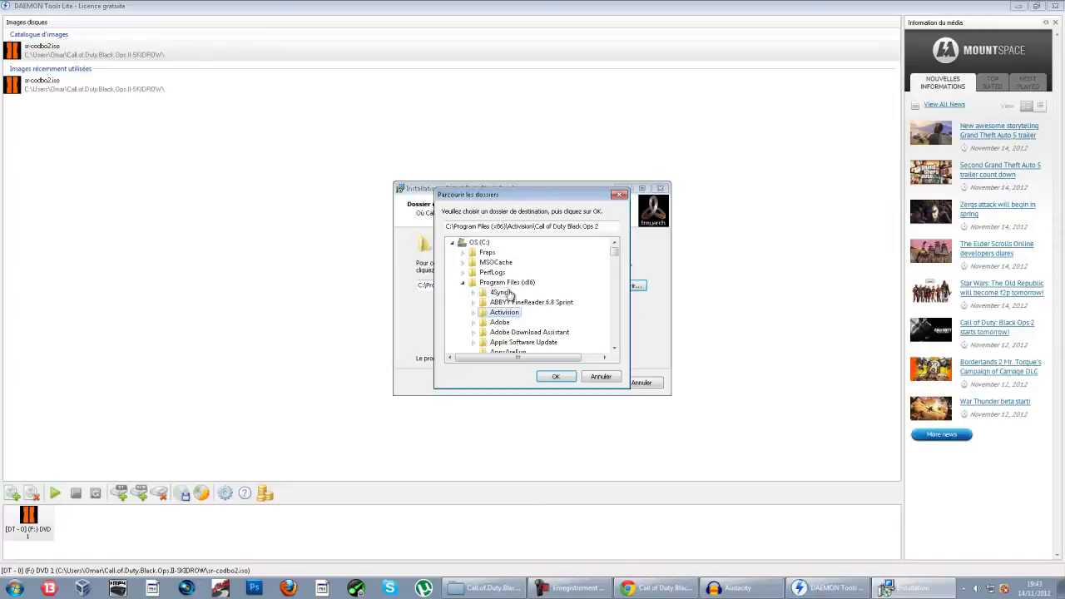
{"action": "left_click", "coordinate": [463, 283]}
{"action": "left_click", "coordinate": [462, 284]}
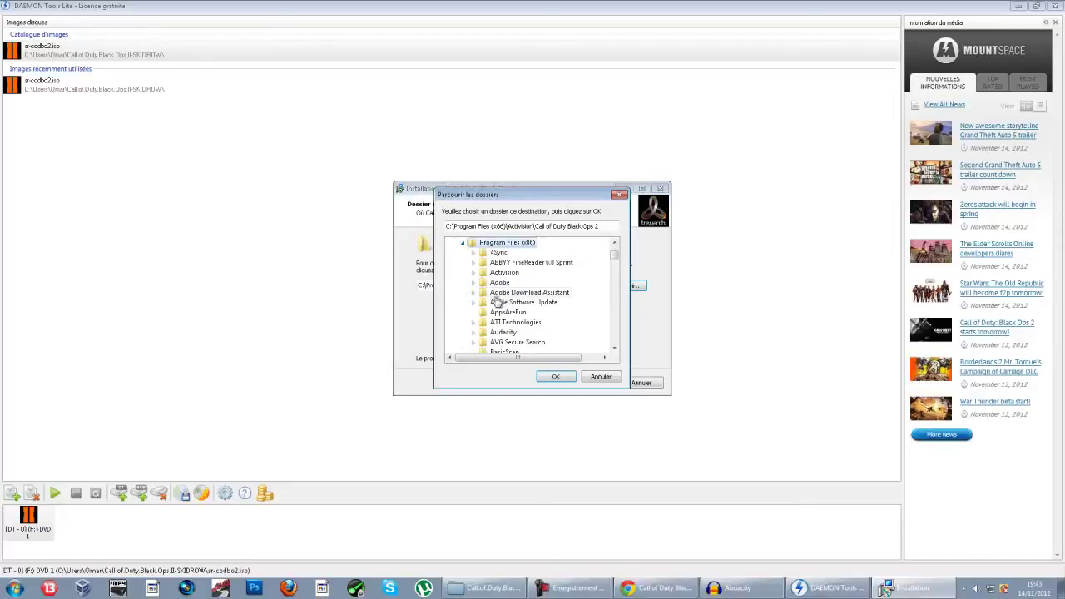
{"action": "left_click", "coordinate": [502, 275]}
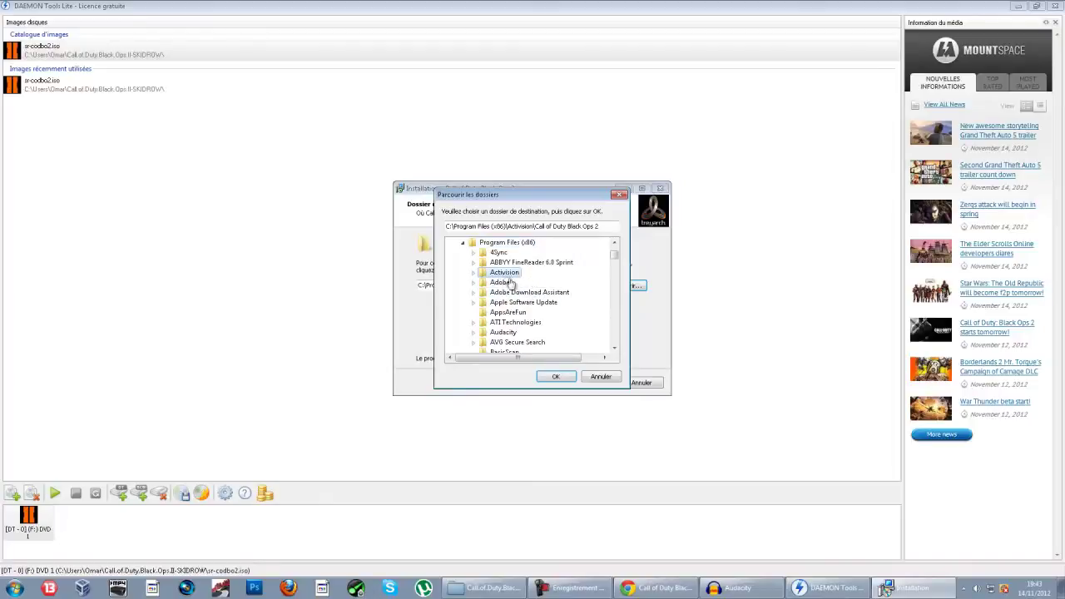
{"action": "left_click", "coordinate": [558, 381]}
Proceed to the installation summary, keeping the Start menu folder Call of Duty Black Ops 2 and the desktop icon option
{"action": "left_click", "coordinate": [589, 382]}
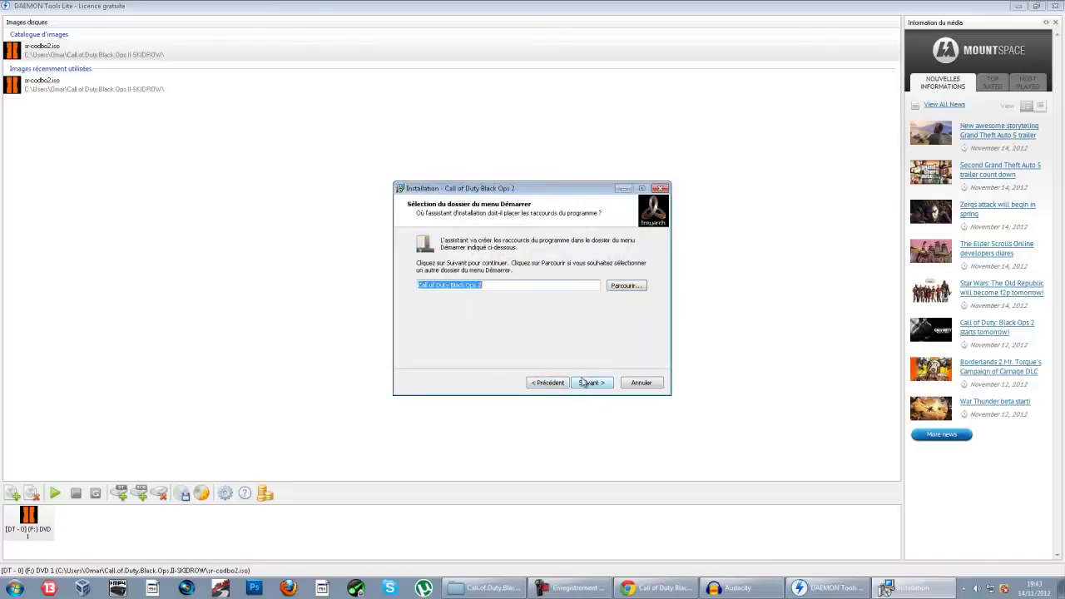
{"action": "left_click", "coordinate": [588, 383]}
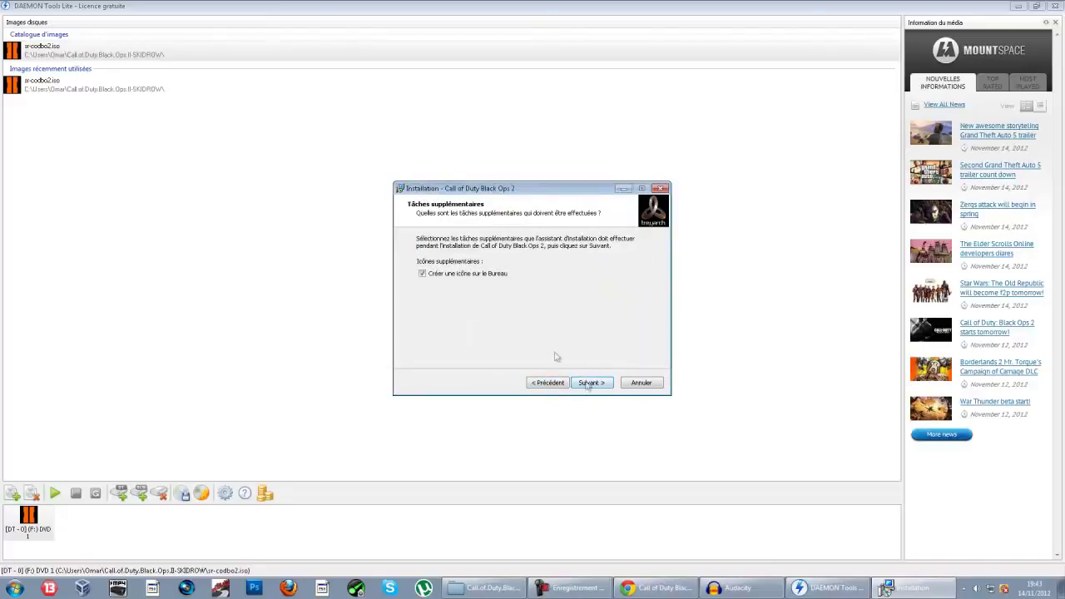
{"action": "left_click", "coordinate": [593, 382]}
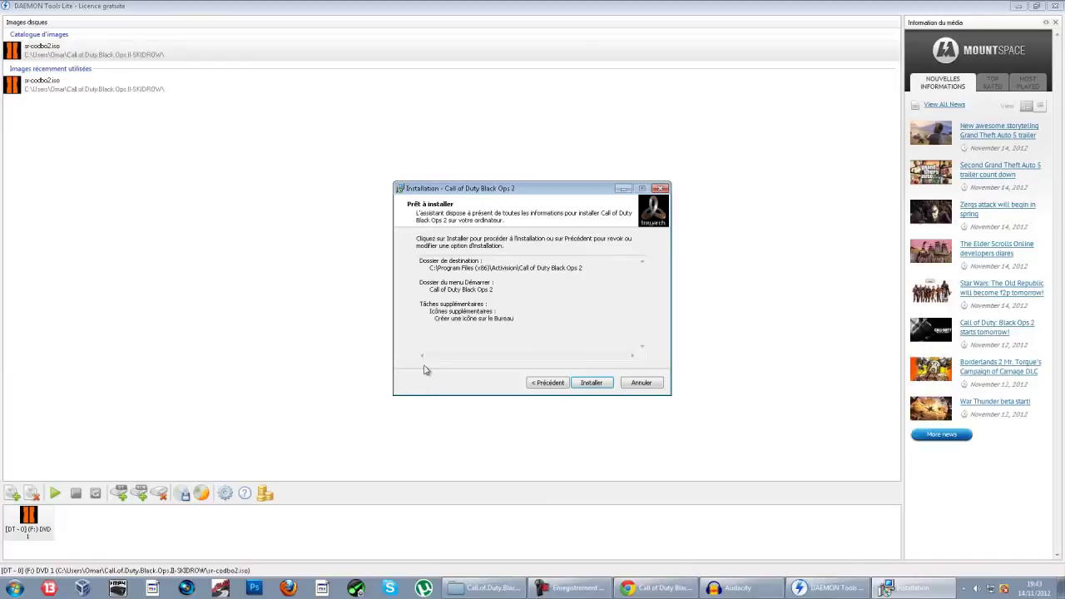
Quit the Call of Duty Black Ops 2 installer and minimize DAEMON Tools Lite, returning to the ISO's folder in a reduced window
{"action": "left_click", "coordinate": [662, 189]}
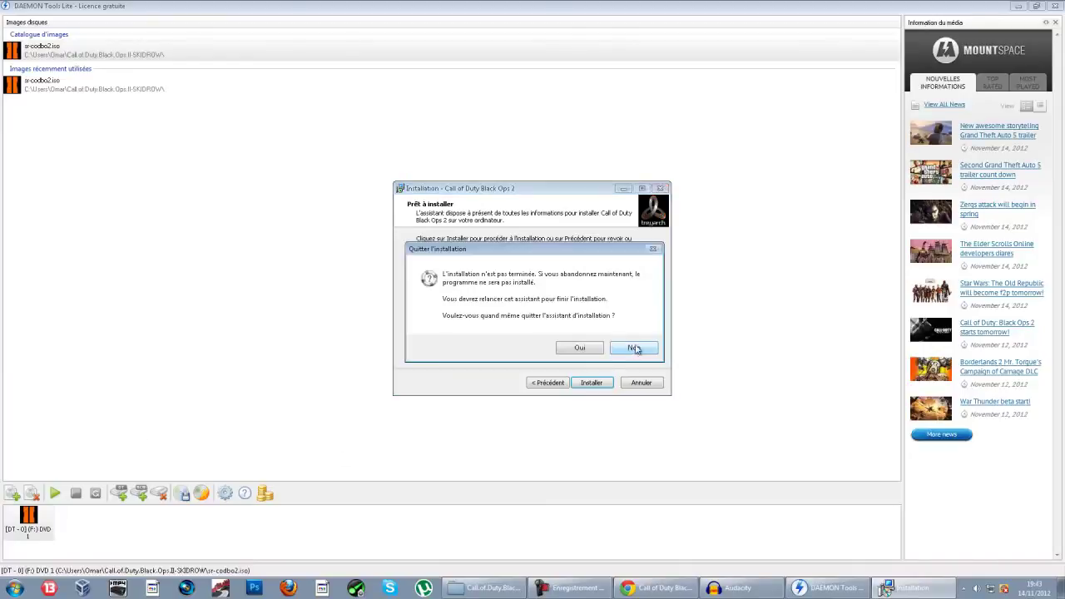
{"action": "left_click", "coordinate": [572, 349]}
{"action": "left_click", "coordinate": [1015, 6]}
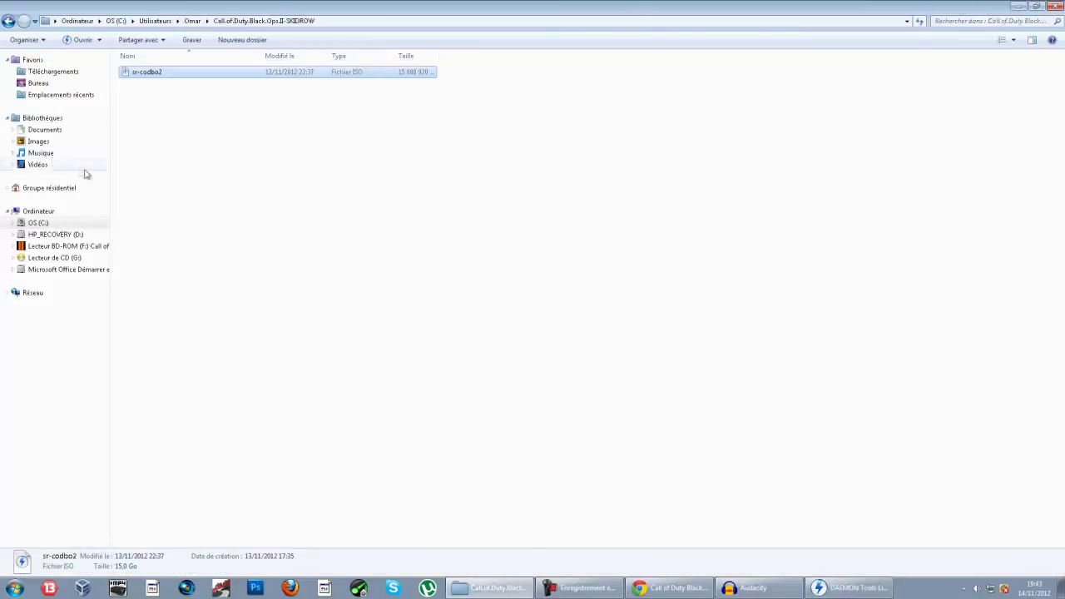
{"action": "double_click", "coordinate": [990, 6]}
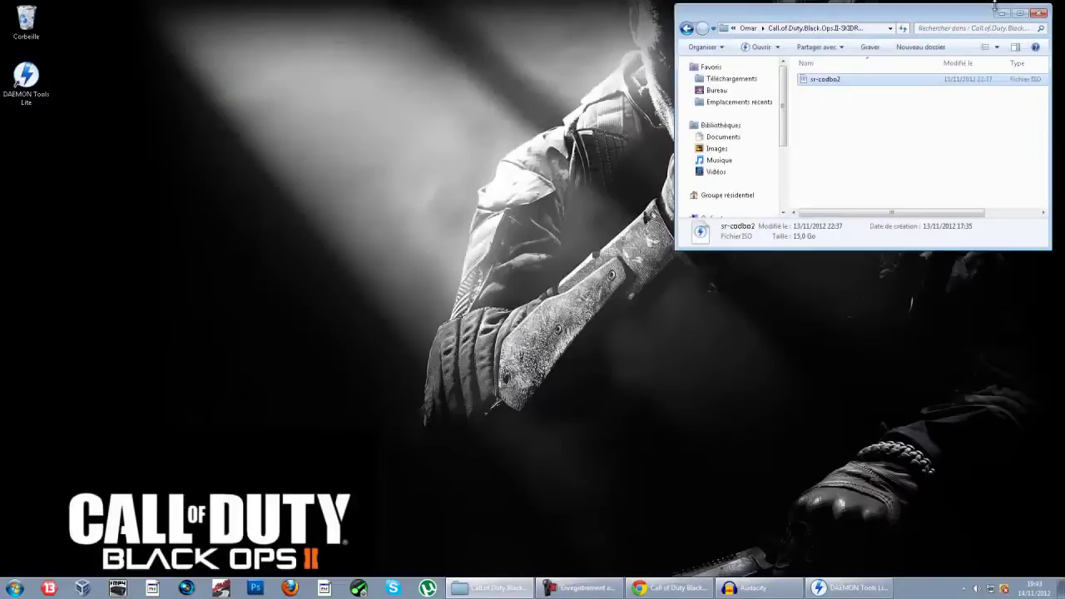
Dock the Explorer window to half the screen, open the SKIDROW folder on the Black Ops 2 drive (F:), and copy all its files
{"action": "key", "text": "super+Right"}
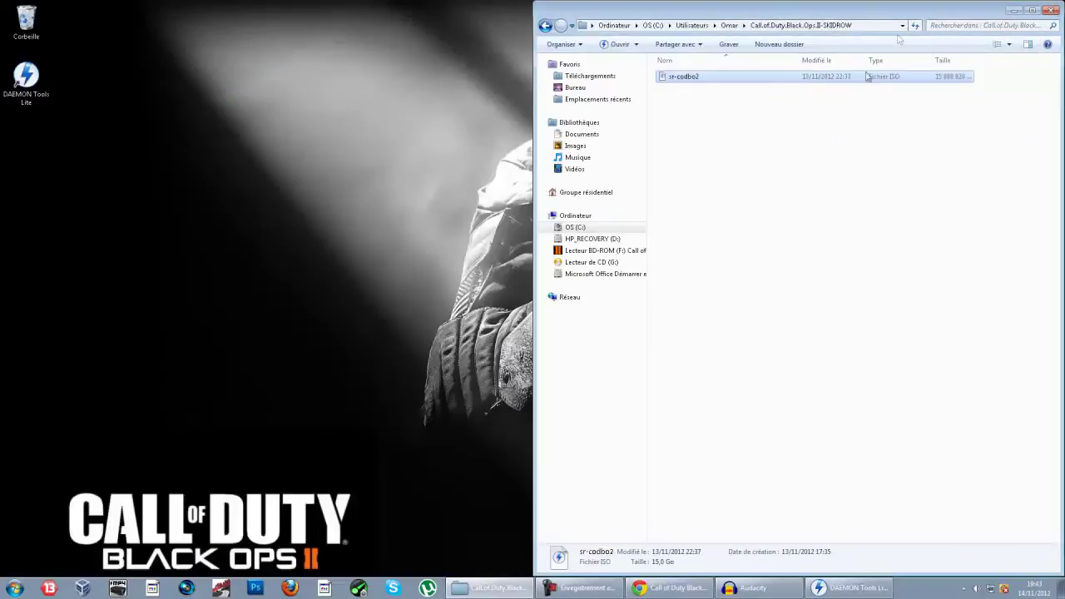
{"action": "left_click", "coordinate": [596, 250]}
{"action": "left_click_drag", "start_coordinate": [802, 300], "coordinate": [623, 304]}
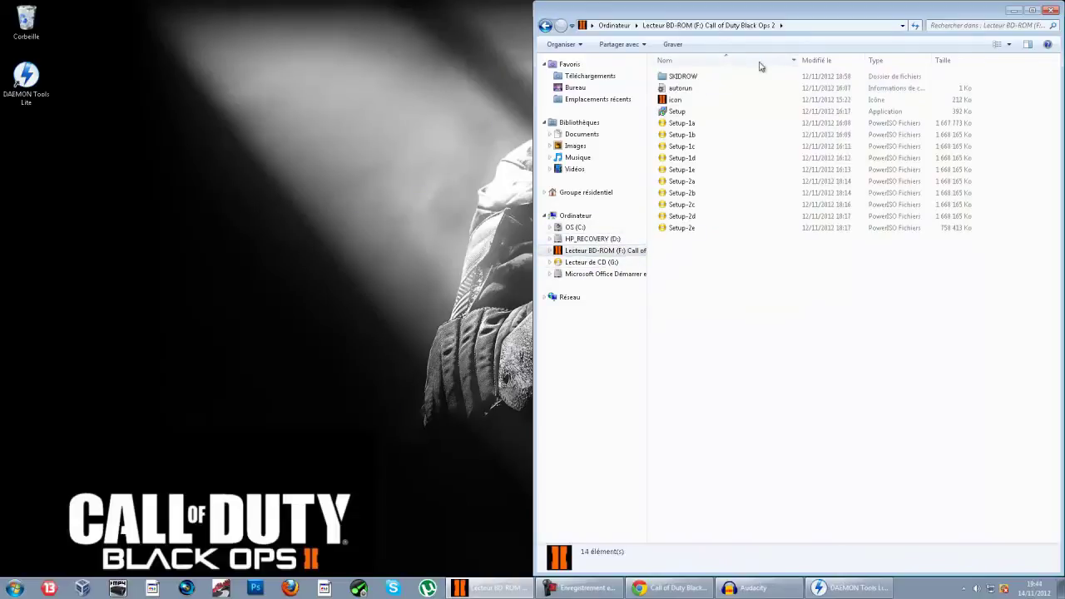
{"action": "double_click", "coordinate": [713, 77]}
{"action": "left_click_drag", "start_coordinate": [794, 223], "coordinate": [701, 84]}
{"action": "right_click", "coordinate": [701, 84]}
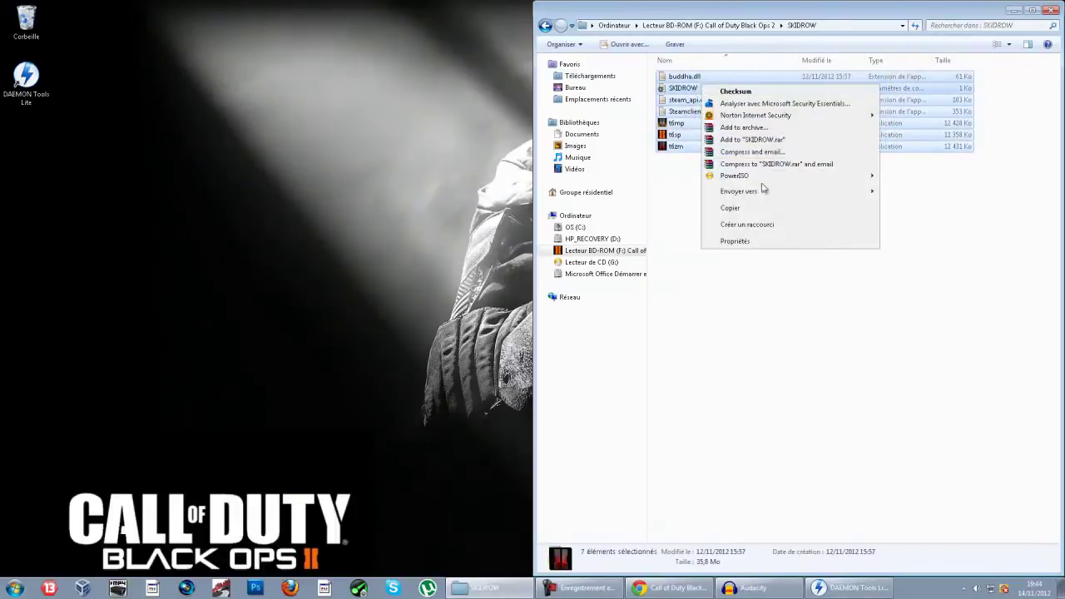
{"action": "left_click", "coordinate": [771, 209]}
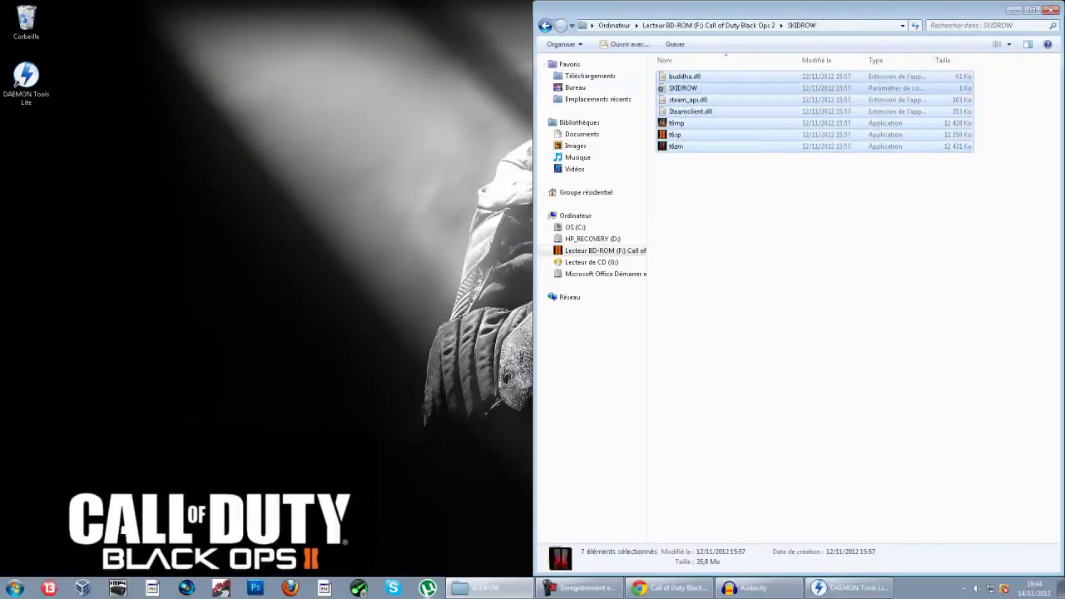
Open Ordinateur in a second Explorer window and dock it beside the SKIDROW folder window
{"action": "left_click", "coordinate": [14, 588]}
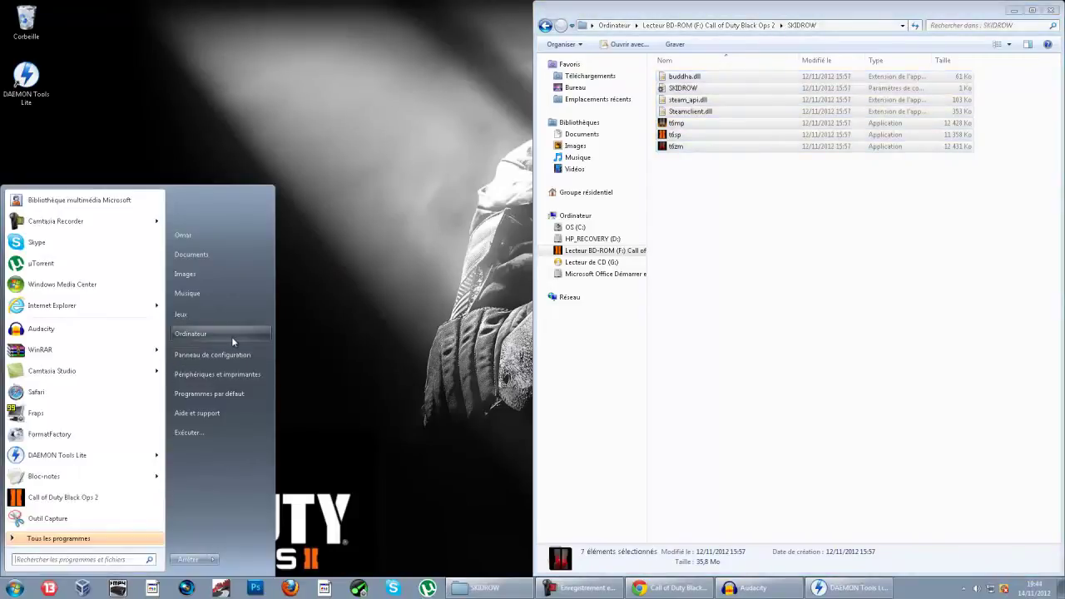
{"action": "left_click", "coordinate": [231, 336]}
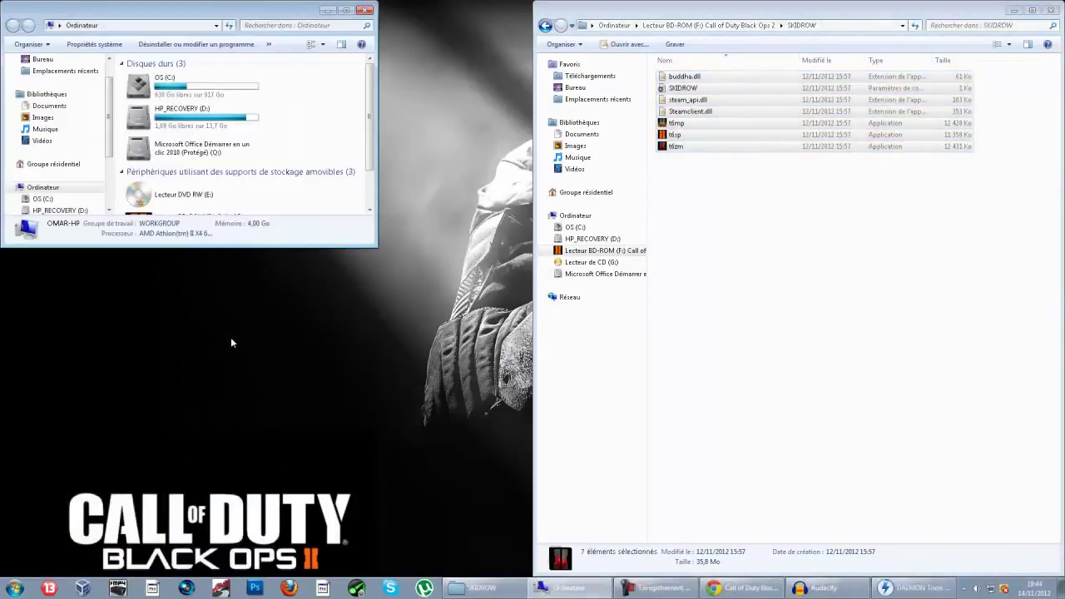
{"action": "double_click", "coordinate": [44, 5]}
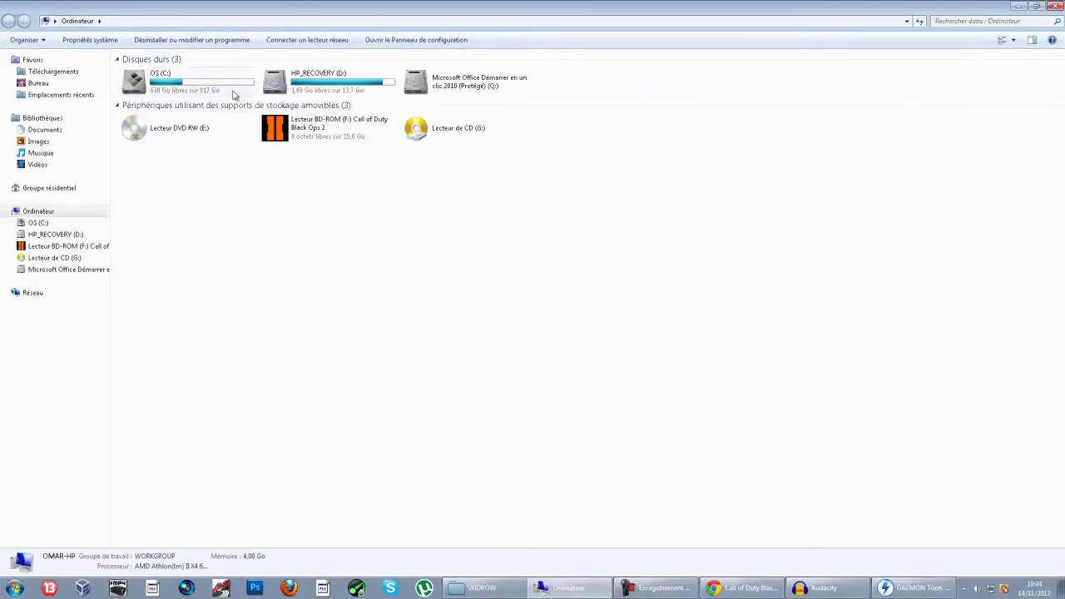
{"action": "left_click", "coordinate": [1038, 6]}
{"action": "key", "text": "super+Left"}
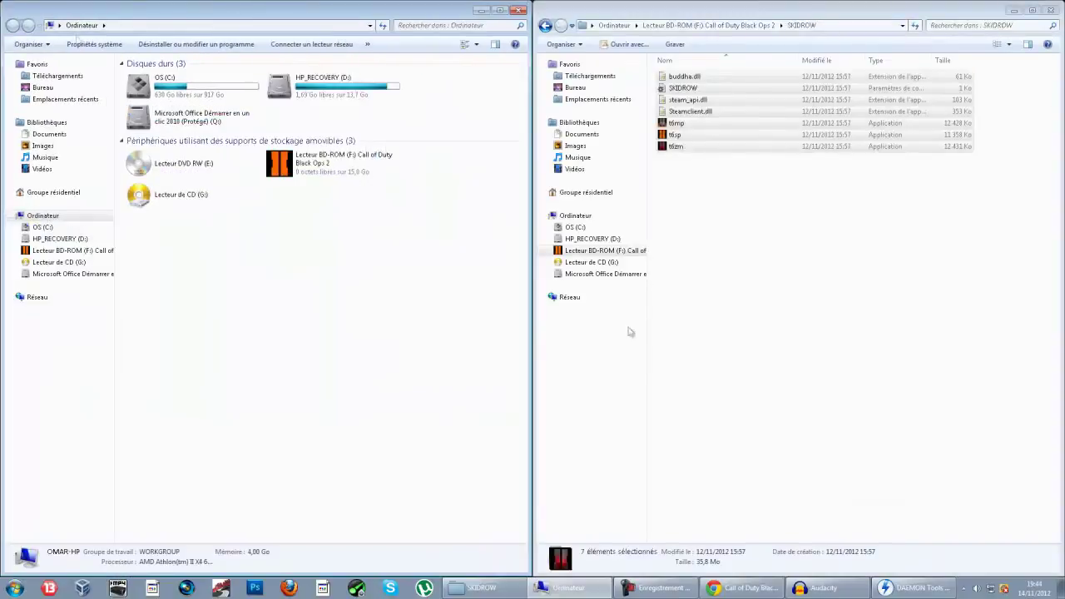
Browse the Ordinateur window to the Activision folder under Program Files (x86) on OS (C:)
{"action": "double_click", "coordinate": [202, 93]}
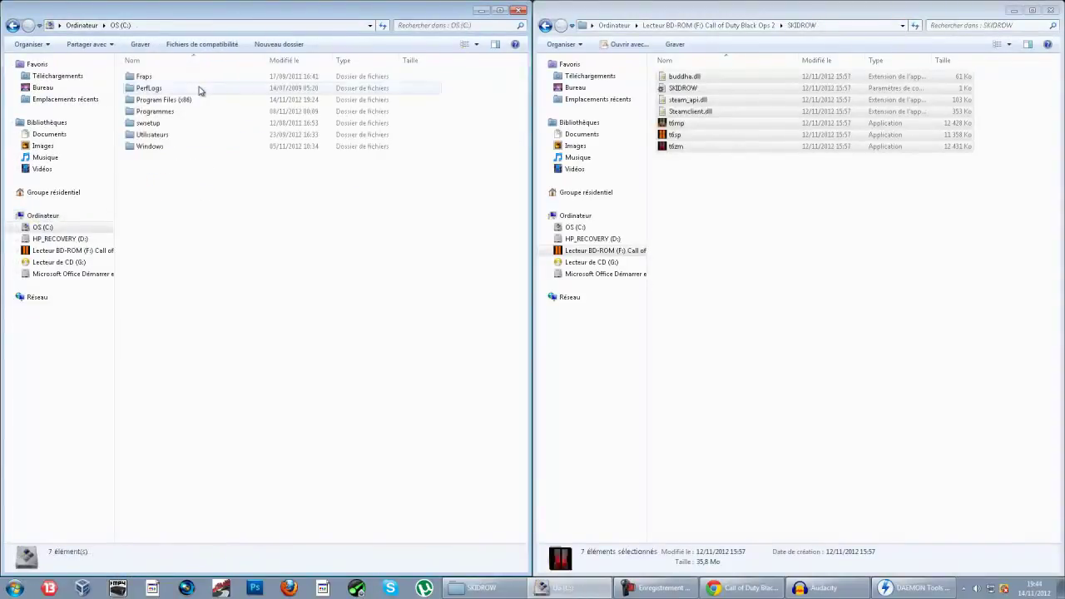
{"action": "left_click", "coordinate": [197, 103]}
{"action": "double_click", "coordinate": [197, 103]}
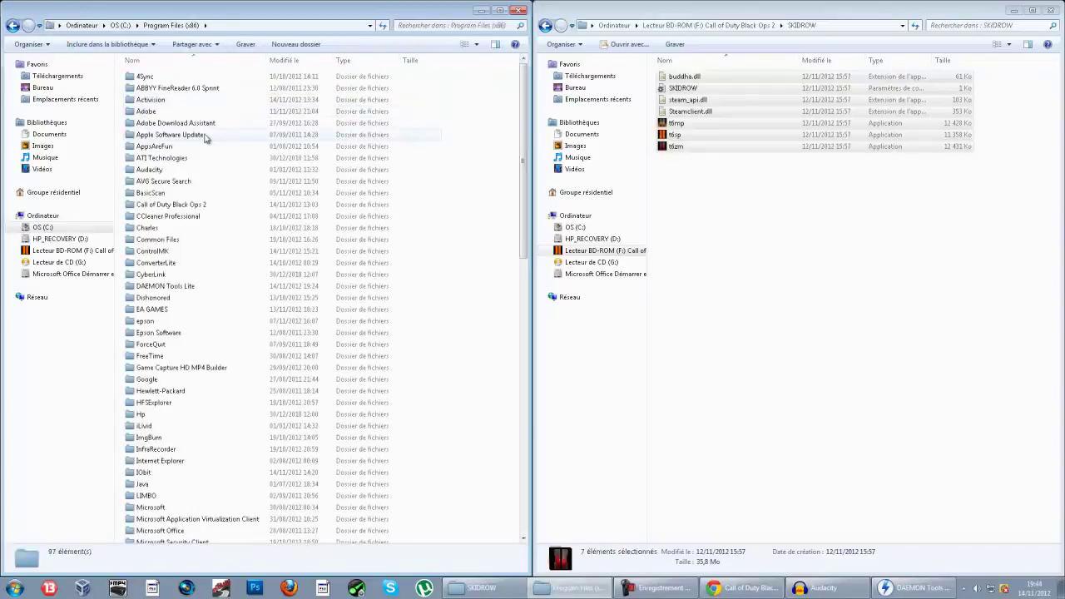
{"action": "left_click", "coordinate": [179, 102]}
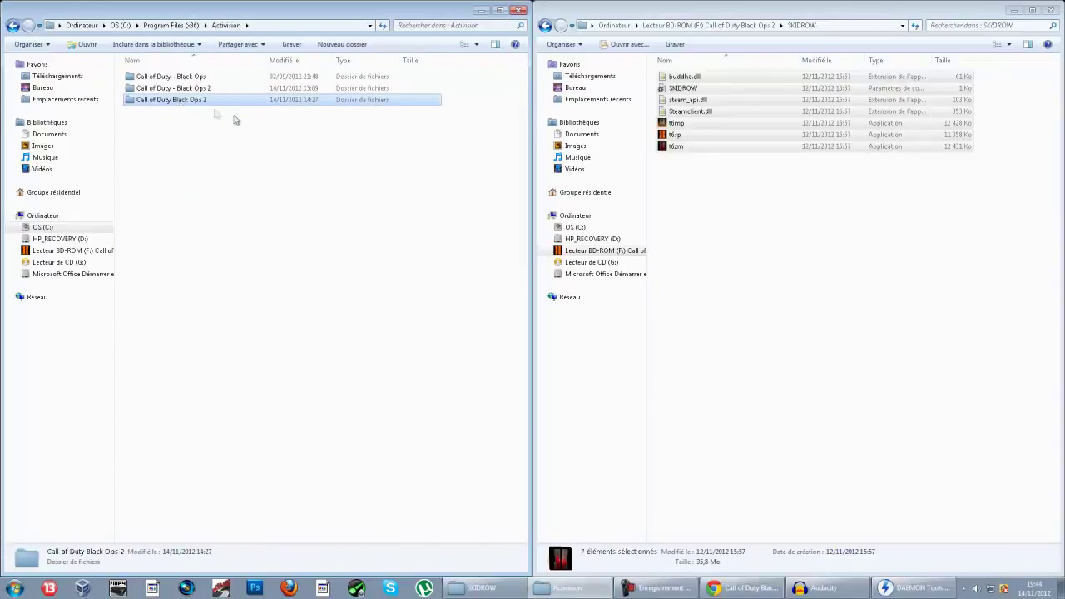
Examine the files in Activision's Call of Duty - Black Ops 2 folder, select them all, and return to Activision
{"action": "left_click", "coordinate": [207, 90]}
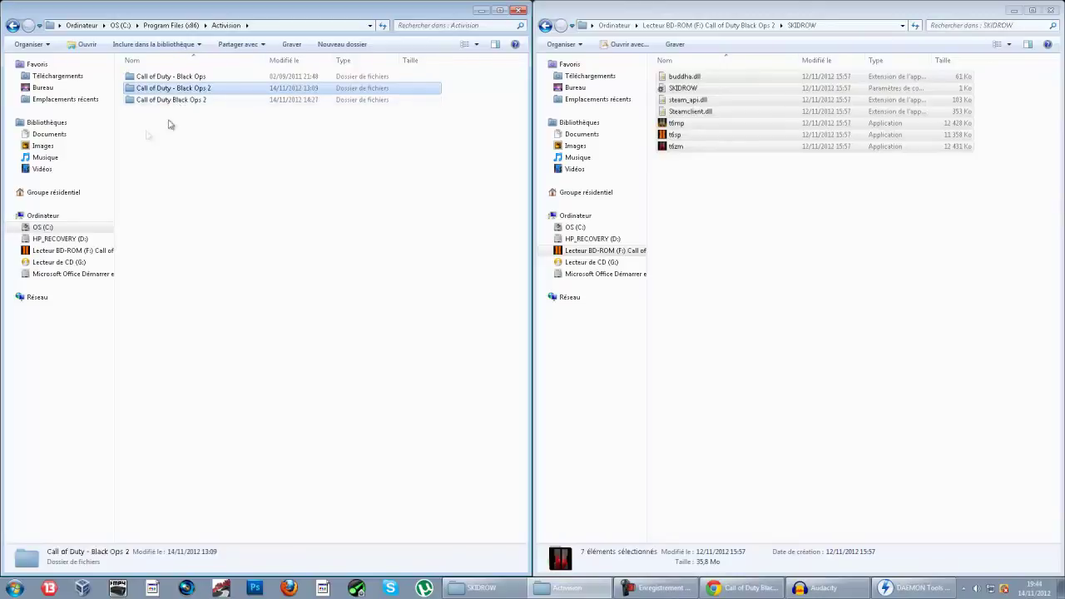
{"action": "double_click", "coordinate": [222, 90]}
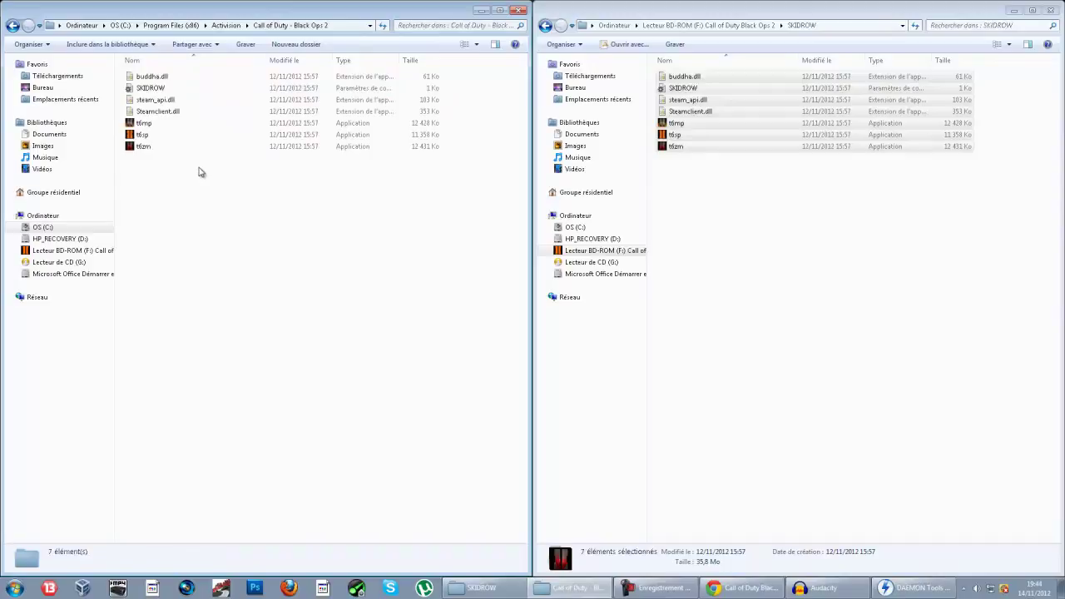
{"action": "left_click_drag", "start_coordinate": [202, 181], "coordinate": [75, 46]}
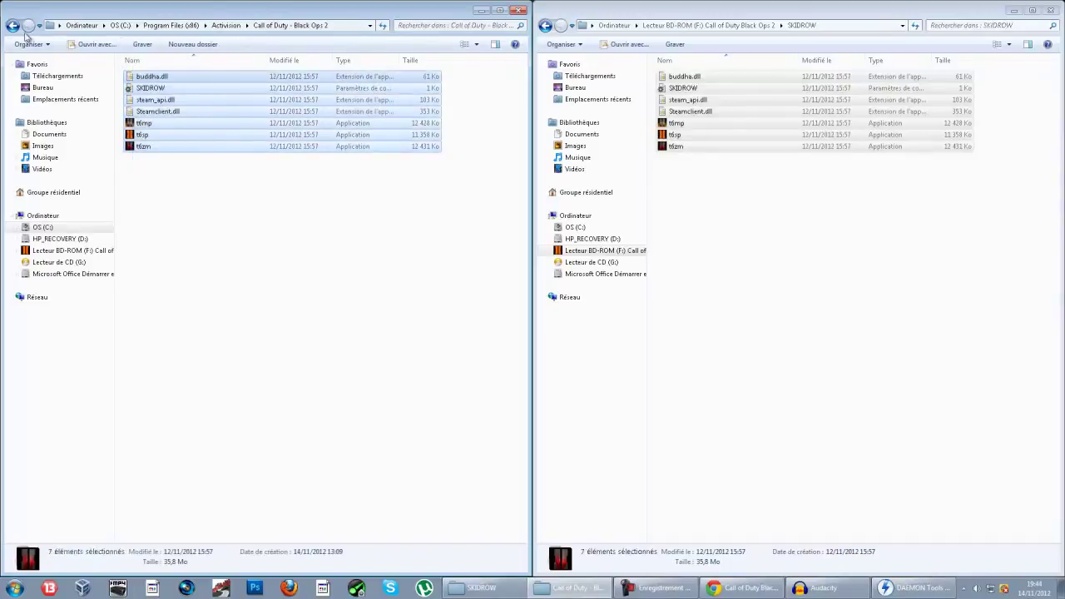
{"action": "left_click", "coordinate": [12, 25]}
Open Activision's Call of Duty Black Ops 2 folder and show the paste option for the copied files, dismissing it without pasting
{"action": "double_click", "coordinate": [176, 99]}
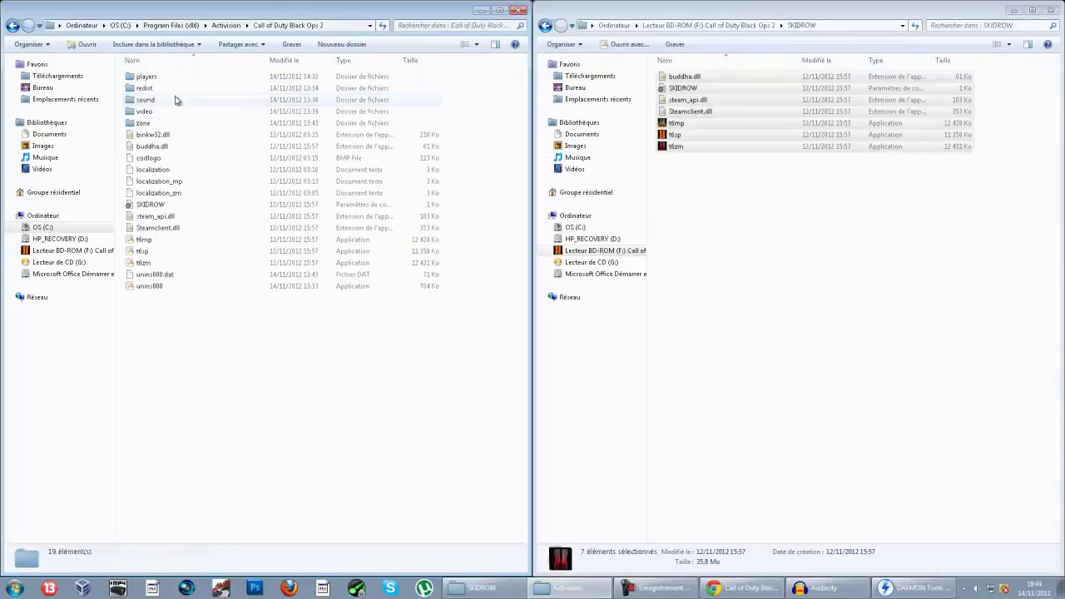
{"action": "left_click", "coordinate": [12, 25]}
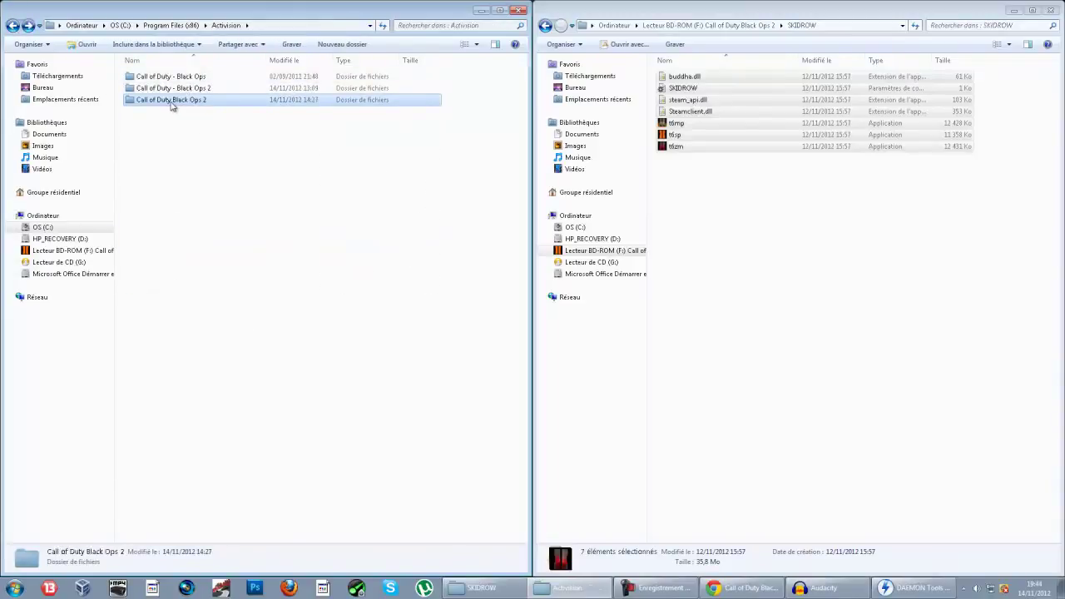
{"action": "double_click", "coordinate": [165, 100]}
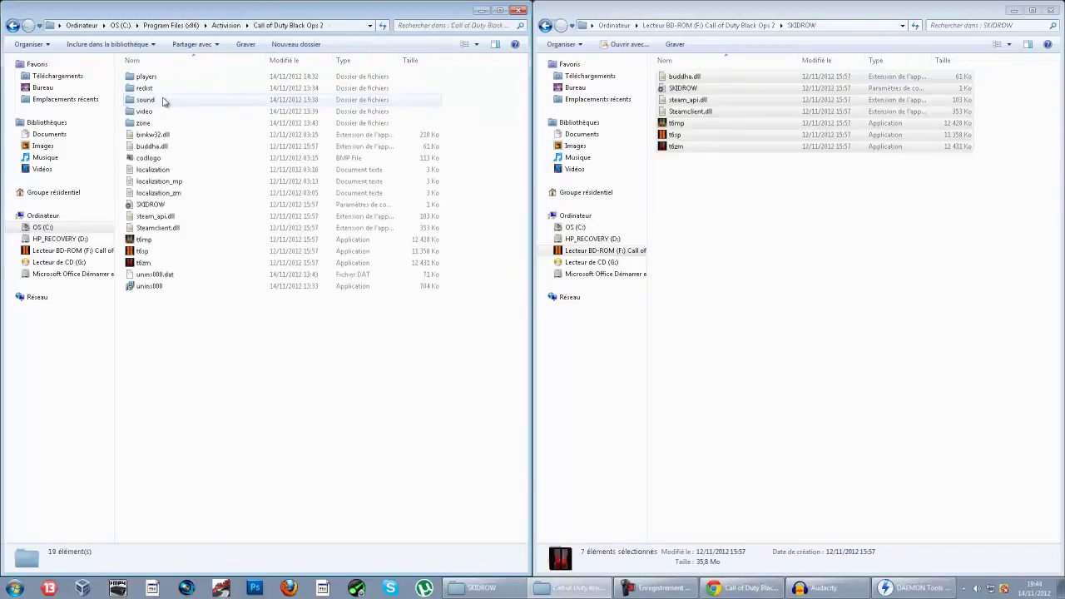
{"action": "right_click", "coordinate": [286, 341]}
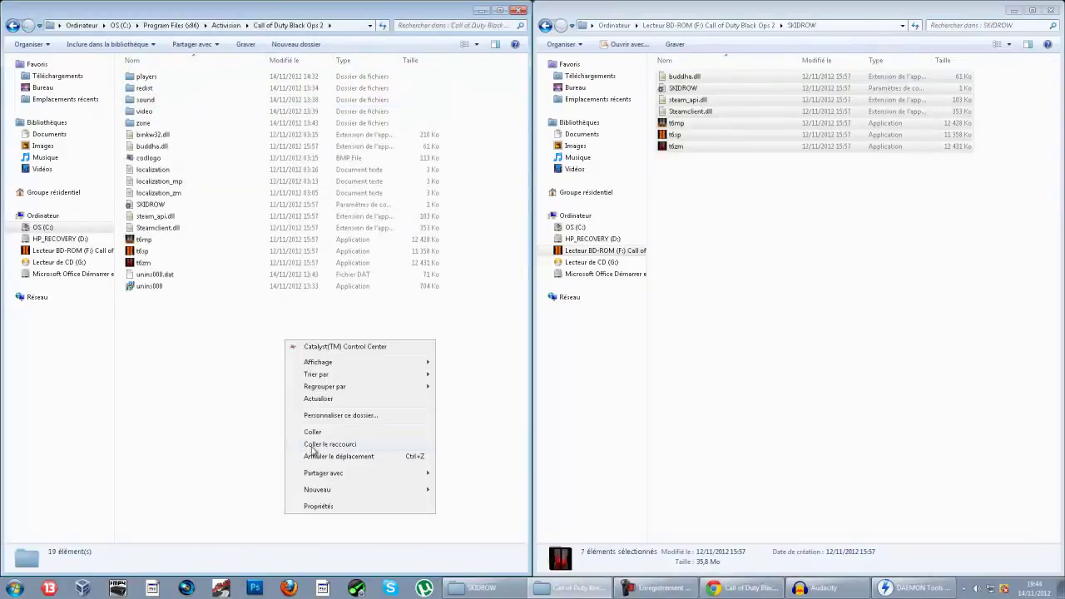
{"action": "left_click", "coordinate": [454, 361]}
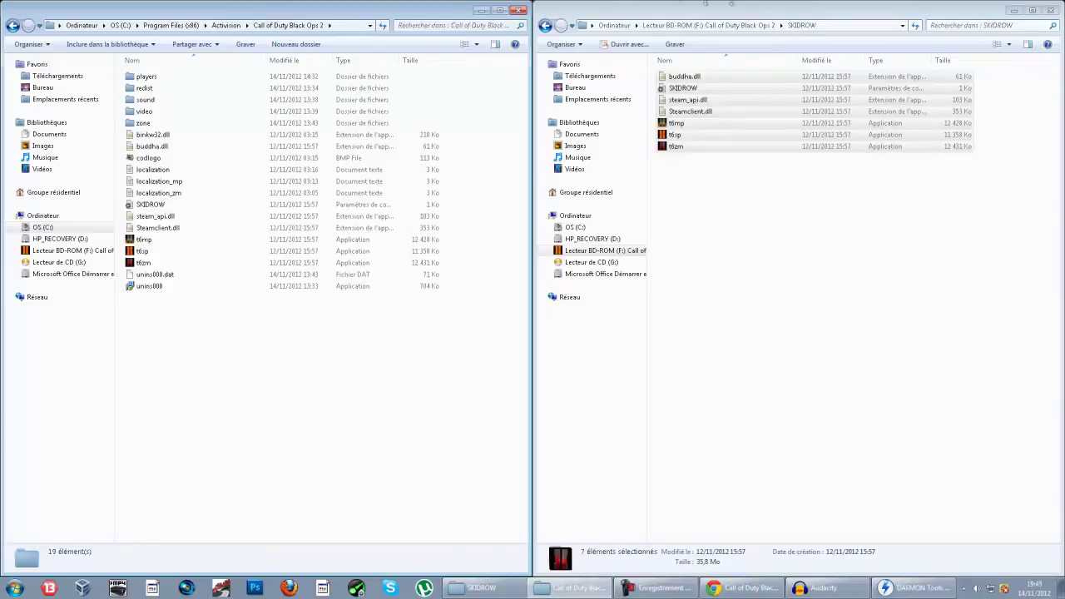
Close the Call of Duty Black Ops 2 and SKIDROW folder windows to return to the desktop
{"action": "left_click", "coordinate": [519, 10]}
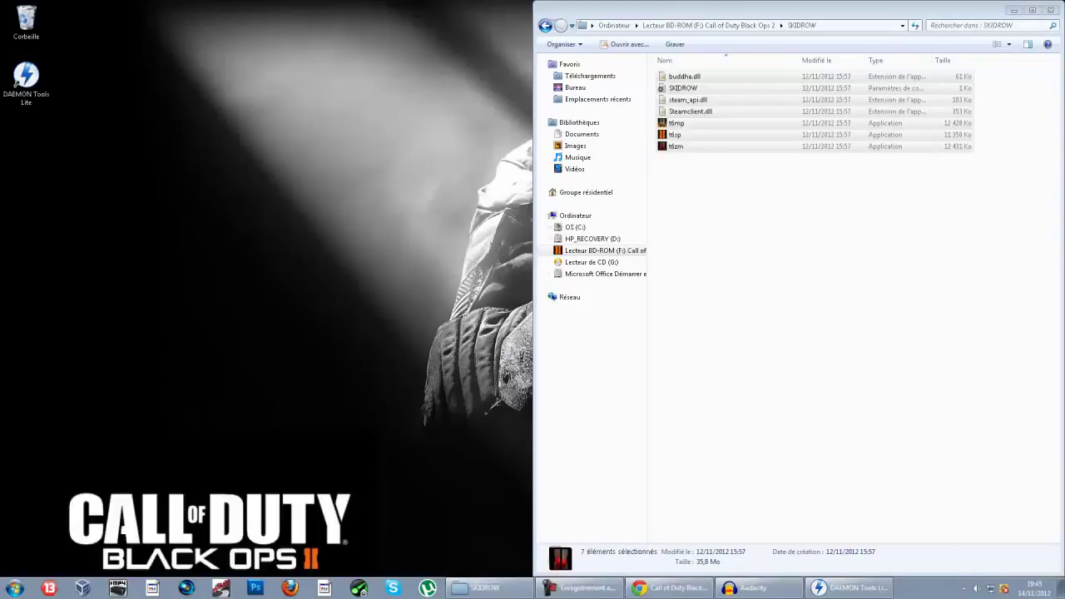
{"action": "left_click", "coordinate": [1057, 11]}
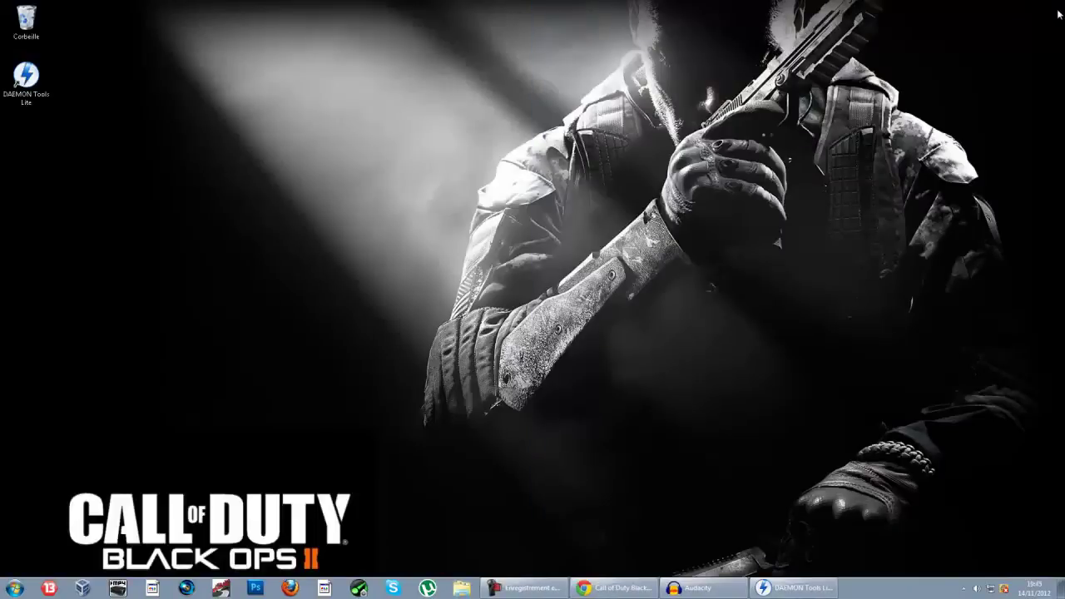
{"action": "left_click_drag", "start_coordinate": [1059, 14], "coordinate": [4, 8]}
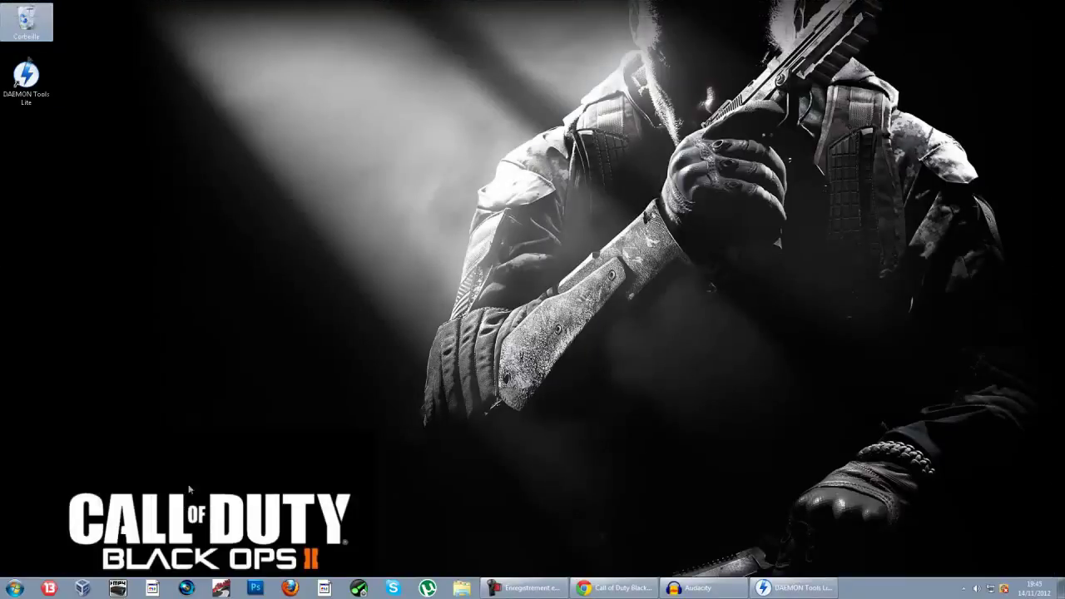
{"action": "left_click_drag", "start_coordinate": [1060, 2], "coordinate": [494, 441]}
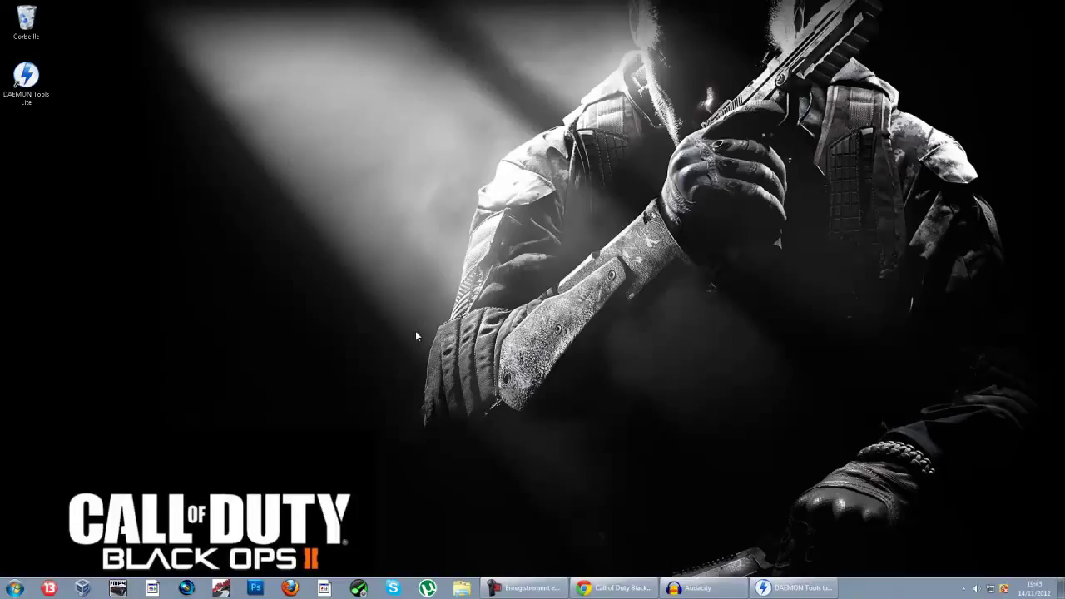
Switch to Audacity to show the ongoing audio recording
{"action": "left_click", "coordinate": [732, 591]}
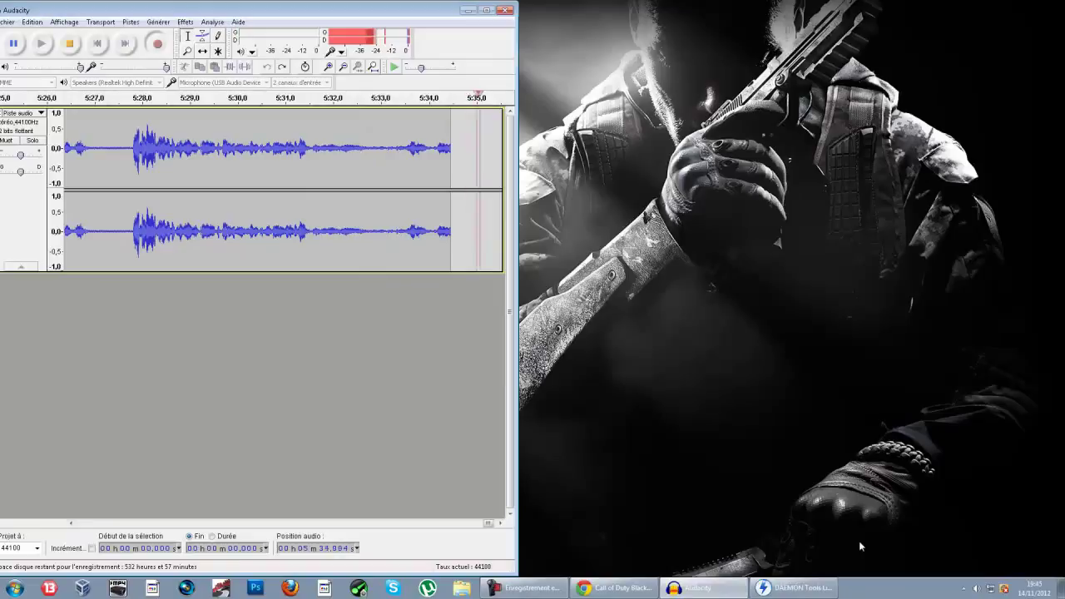